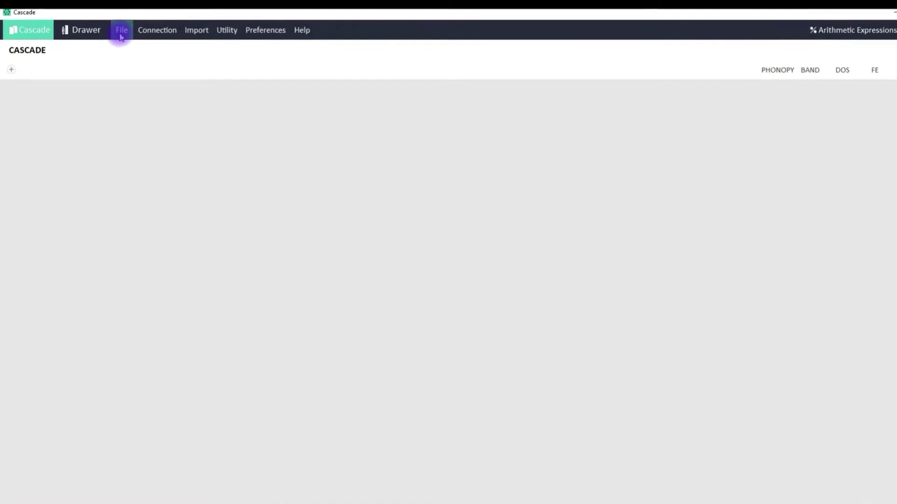
Reopen the viewfermisurface.cnm project from the recent projects list
{"action": "left_click", "coordinate": [120, 37]}
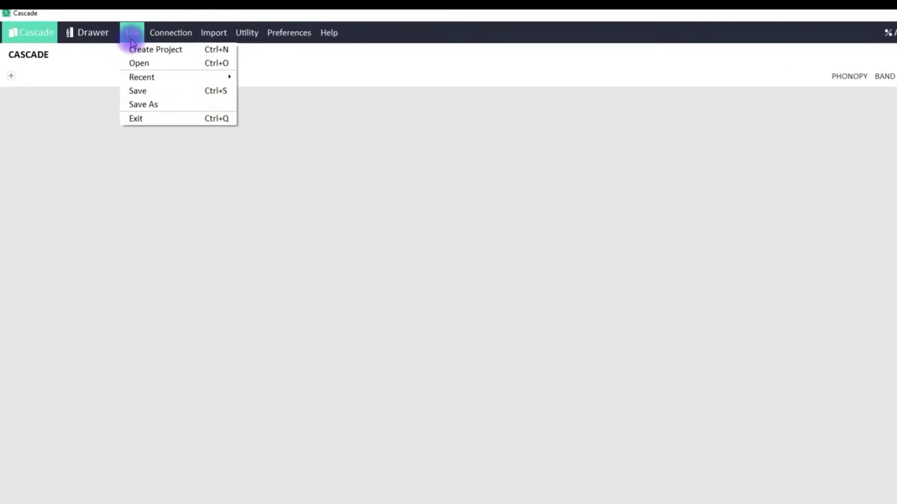
{"action": "mouse_move", "coordinate": [144, 72]}
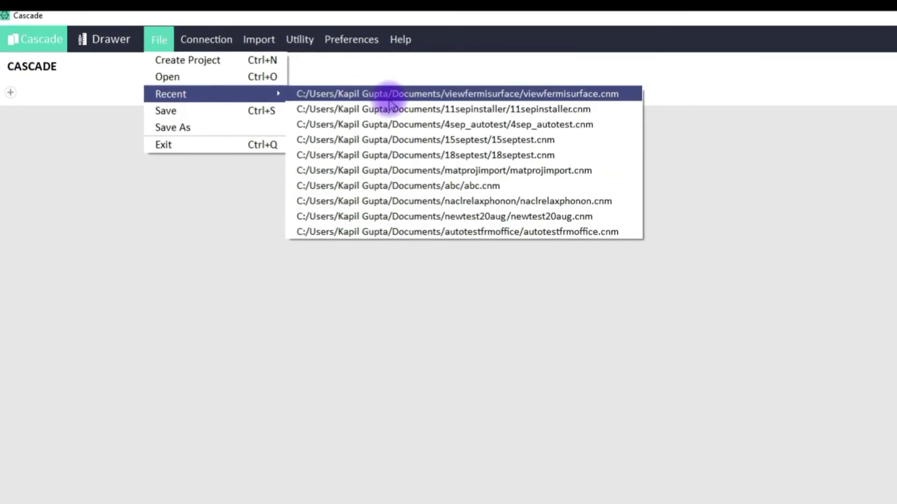
{"action": "left_click", "coordinate": [388, 97]}
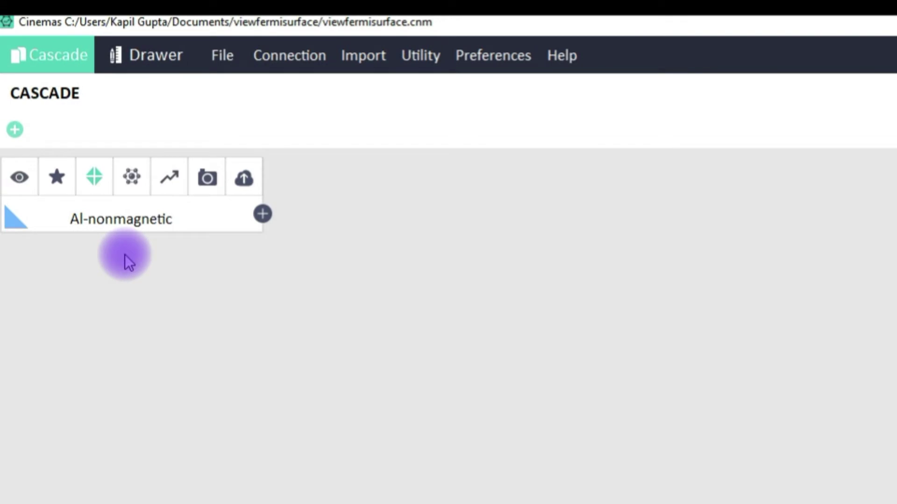
{"action": "left_click", "coordinate": [369, 53]}
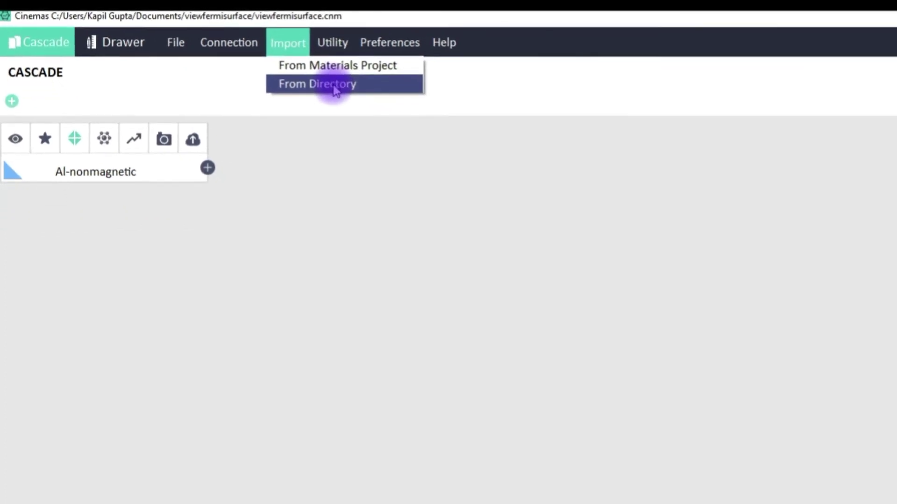
Import the Cu_fermi_surface folder from fermi_surface as a calculation from a directory
{"action": "left_click", "coordinate": [334, 85]}
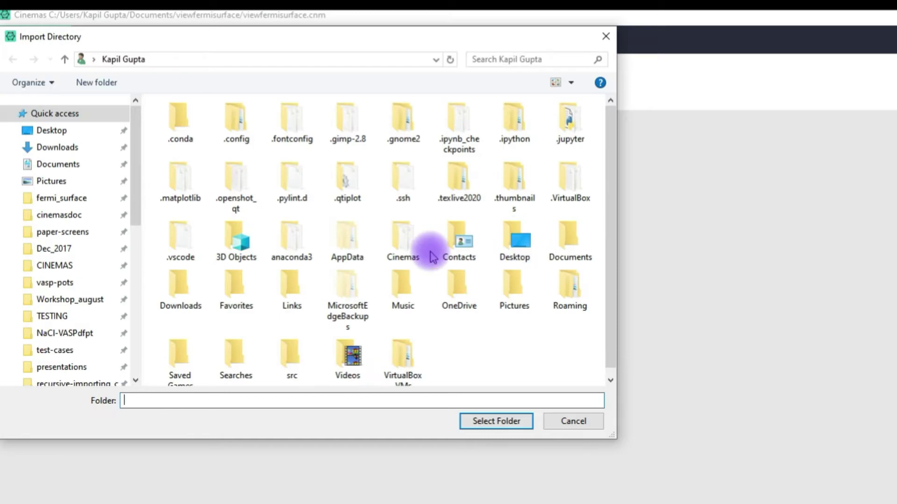
{"action": "left_click", "coordinate": [84, 201]}
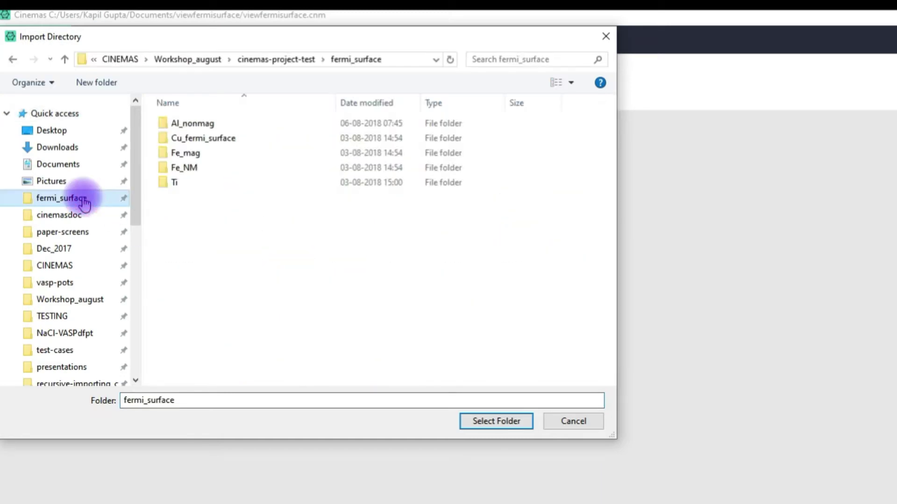
{"action": "left_click", "coordinate": [244, 138]}
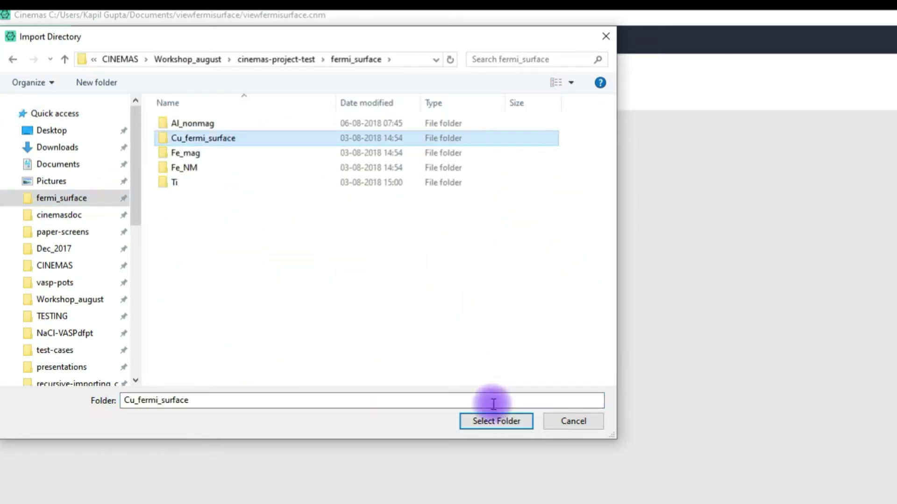
{"action": "left_click", "coordinate": [508, 430]}
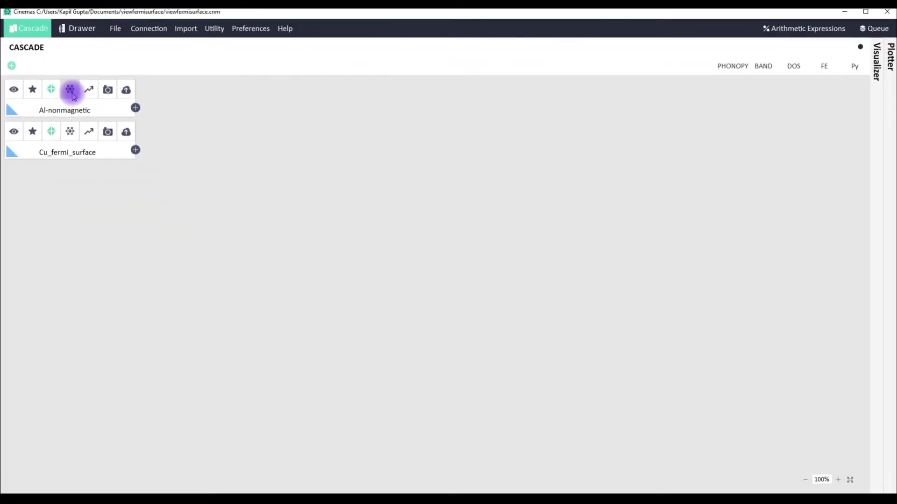
Visualize the Al-nonmagnetic crystal structure and expand its file list in the tree
{"action": "left_click", "coordinate": [71, 91]}
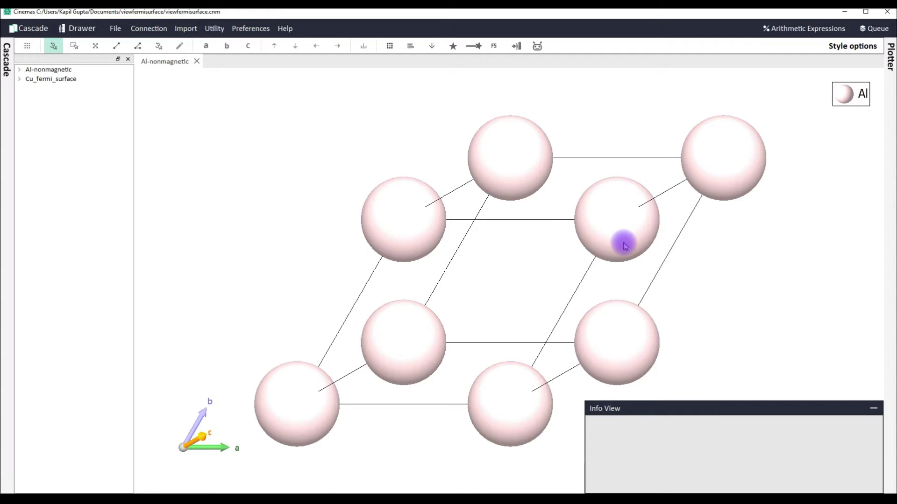
{"action": "left_click", "coordinate": [18, 71]}
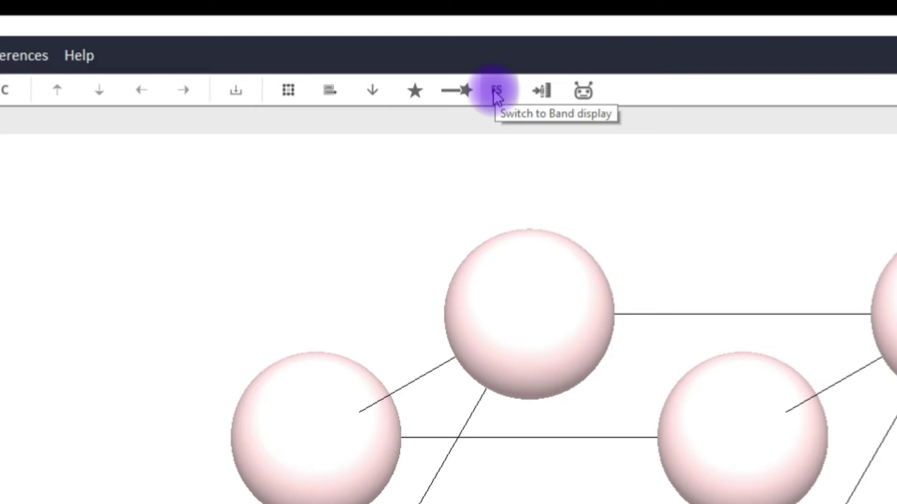
{"action": "left_click", "coordinate": [495, 92]}
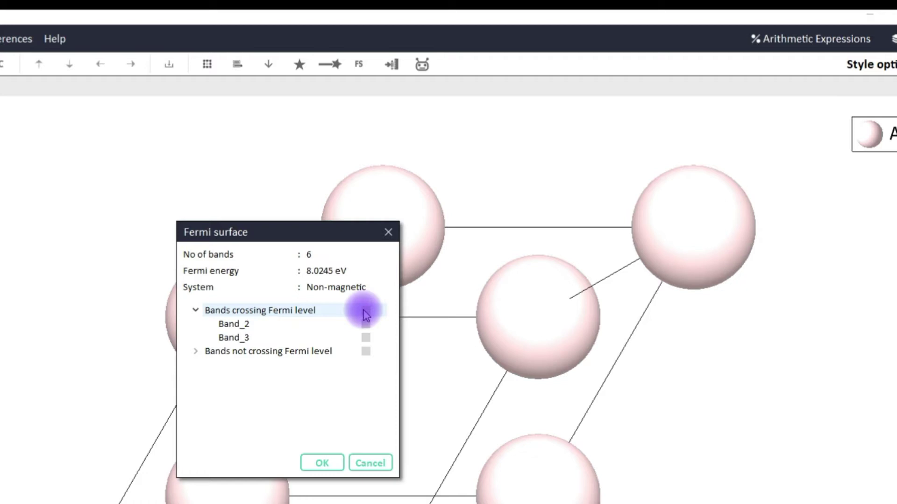
Generate Fermi surfaces for the Fermi-level-crossing bands Band_2 and Band_3
{"action": "left_click", "coordinate": [365, 311]}
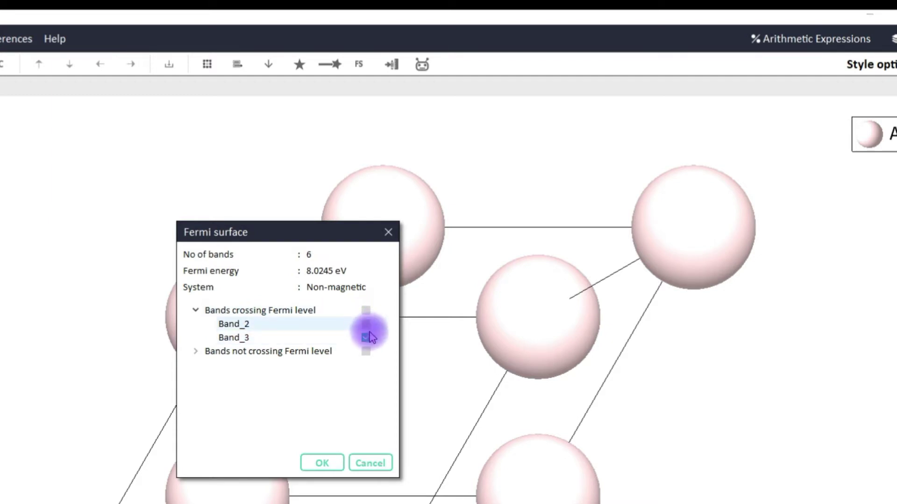
{"action": "left_click", "coordinate": [366, 337]}
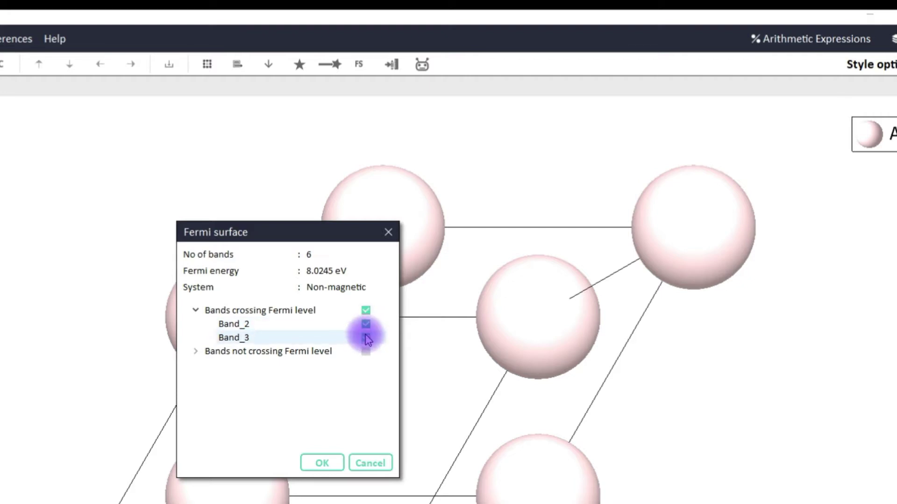
{"action": "left_click", "coordinate": [366, 310]}
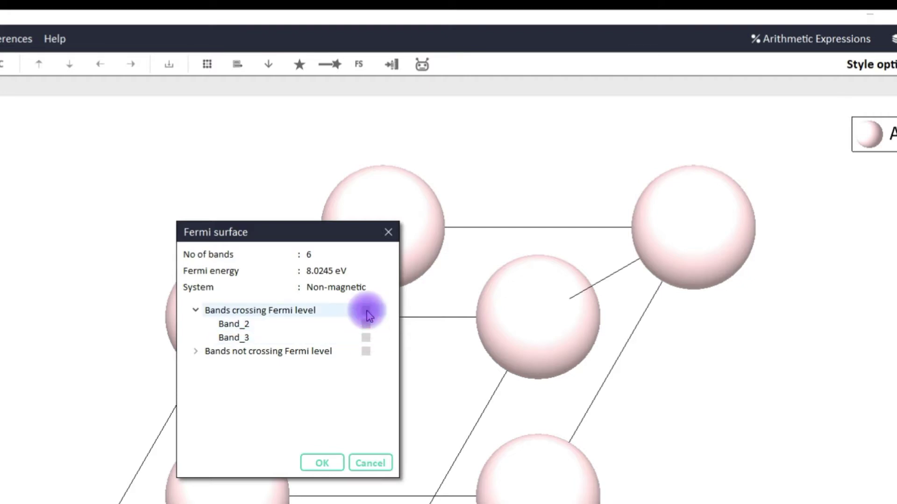
{"action": "left_click", "coordinate": [366, 311]}
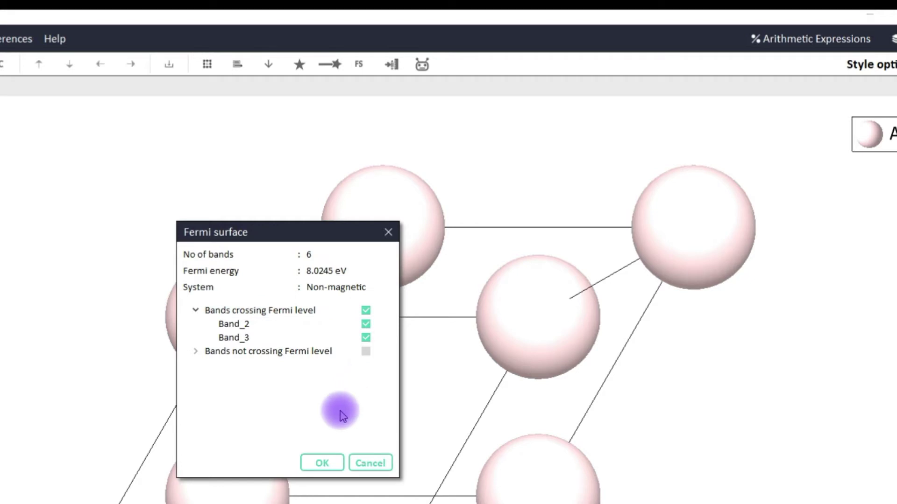
{"action": "left_click", "coordinate": [322, 462]}
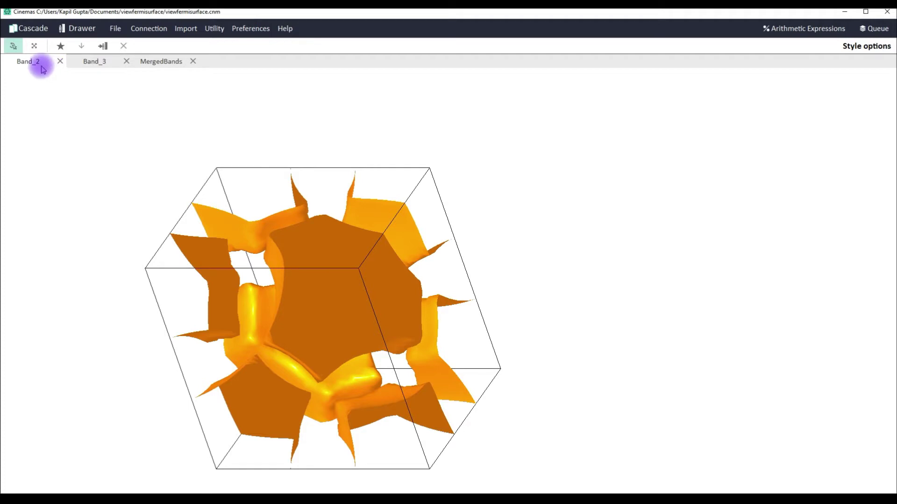
{"action": "left_click", "coordinate": [89, 69]}
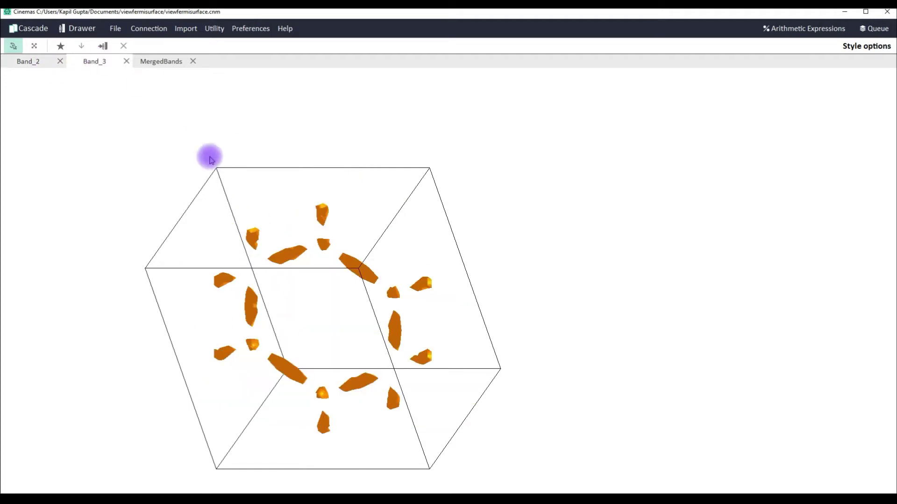
{"action": "left_click", "coordinate": [28, 65]}
{"action": "left_click", "coordinate": [89, 69]}
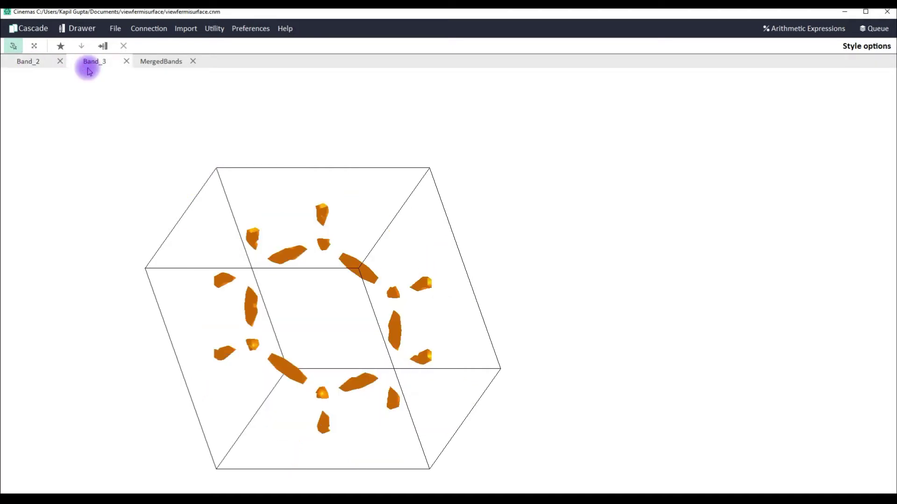
{"action": "left_click", "coordinate": [160, 61]}
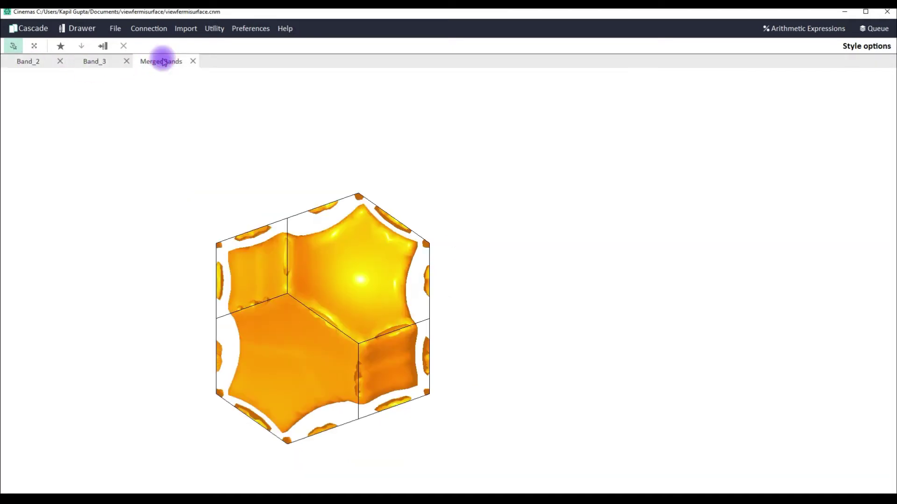
{"action": "mouse_move", "coordinate": [400, 267]}
{"action": "left_mouse_down"}
{"action": "mouse_move", "coordinate": [375, 260]}
{"action": "mouse_move", "coordinate": [399, 246]}
{"action": "mouse_move", "coordinate": [385, 262]}
{"action": "left_mouse_up"}
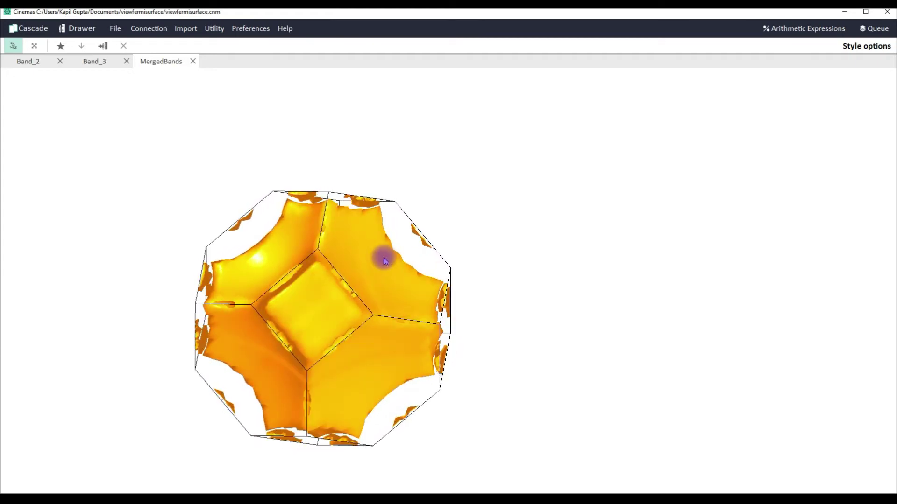
{"action": "left_click", "coordinate": [25, 67]}
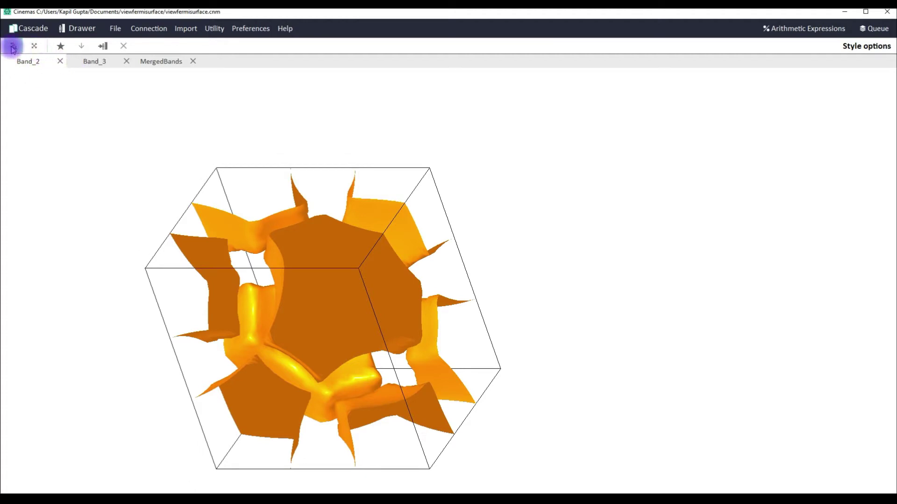
{"action": "left_click", "coordinate": [34, 46]}
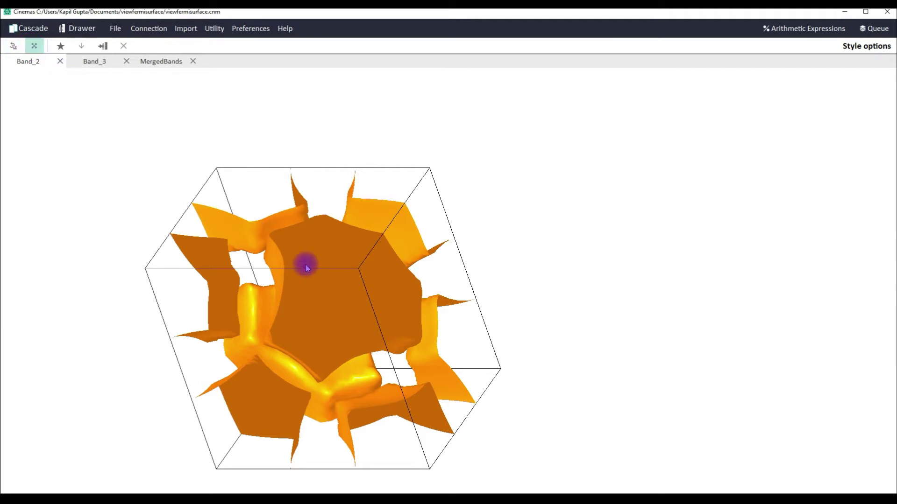
{"action": "left_click_drag", "start_coordinate": [306, 337], "coordinate": [373, 298]}
{"action": "left_click", "coordinate": [9, 50]}
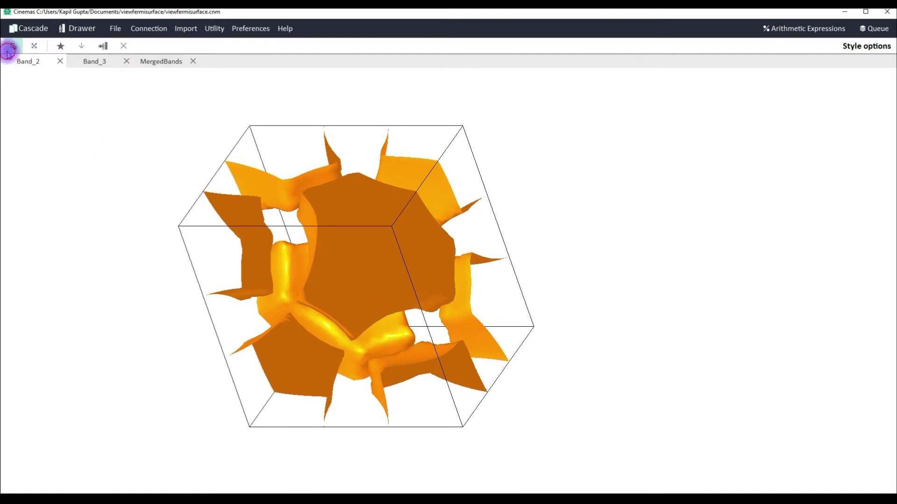
{"action": "left_click", "coordinate": [61, 45]}
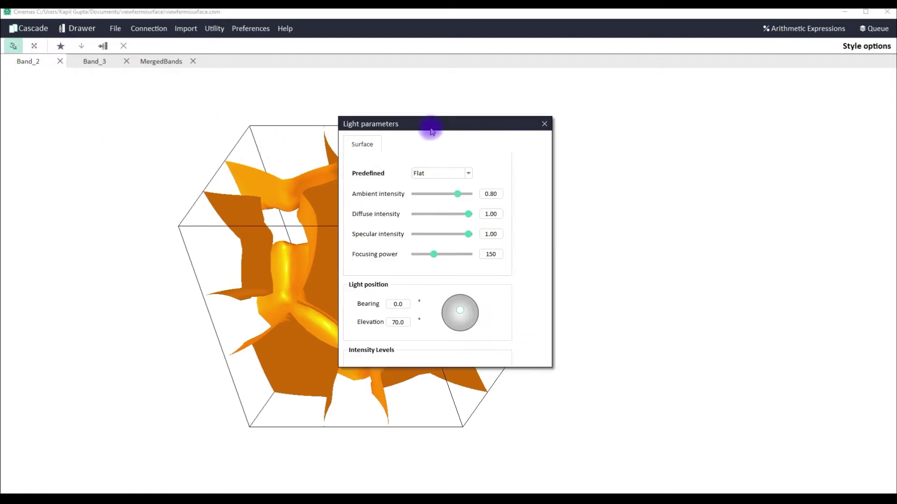
Move the light to bearing 245, elevation 54.9, then close Light parameters
{"action": "left_click_drag", "start_coordinate": [432, 131], "coordinate": [611, 134]}
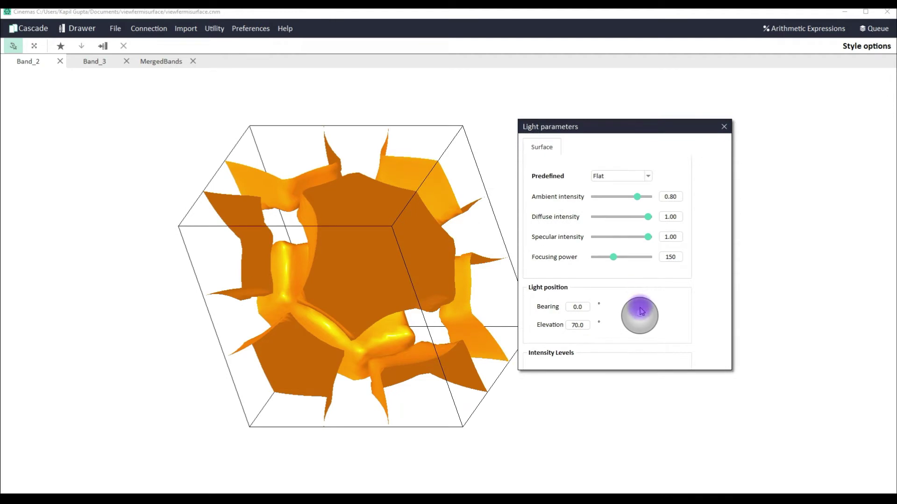
{"action": "left_click_drag", "start_coordinate": [641, 311], "coordinate": [640, 316]}
{"action": "left_click", "coordinate": [723, 126]}
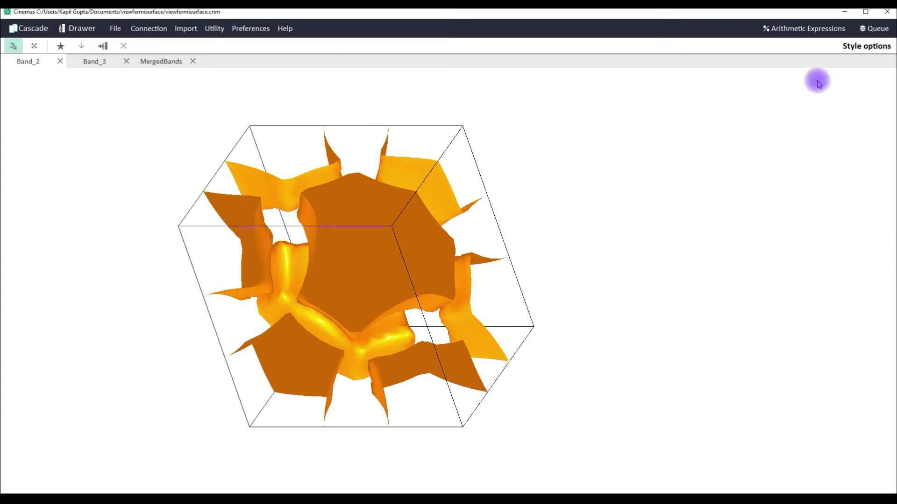
{"action": "left_click", "coordinate": [860, 50]}
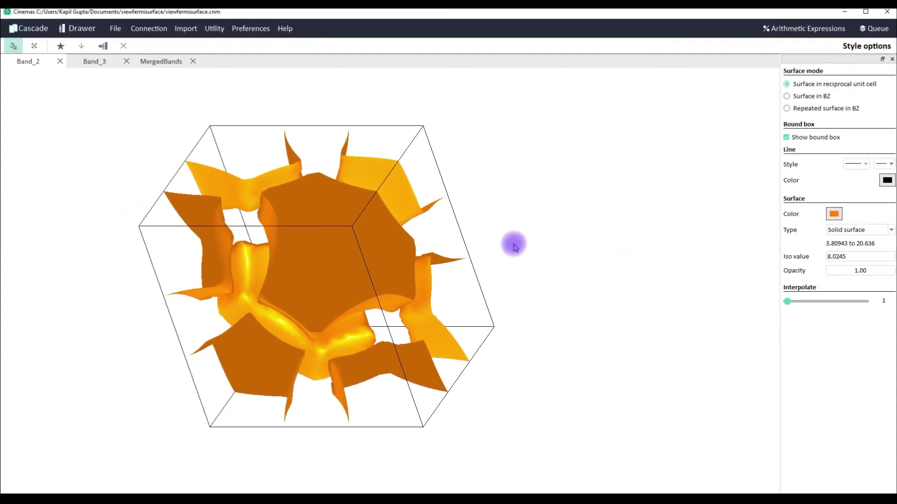
Switch Band_2 from Surface in BZ to Repeated surface in BZ while rotating the view
{"action": "left_click_drag", "start_coordinate": [415, 289], "coordinate": [394, 272]}
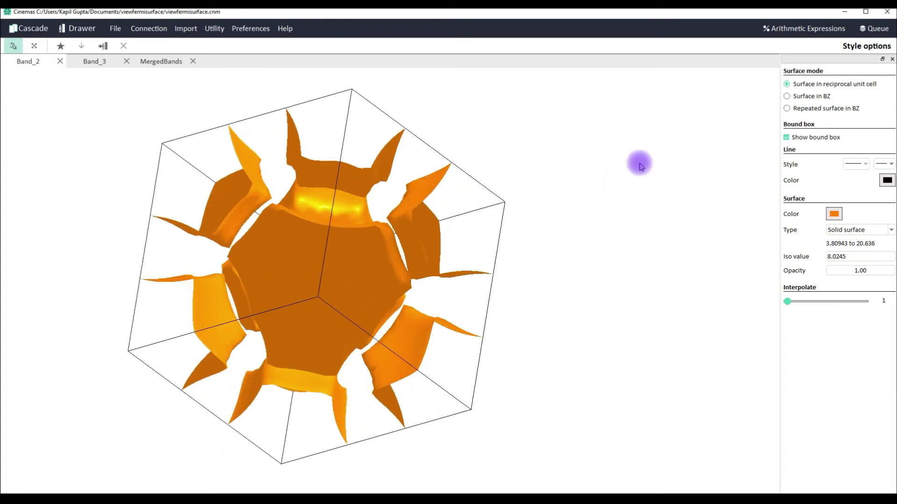
{"action": "left_click", "coordinate": [808, 98]}
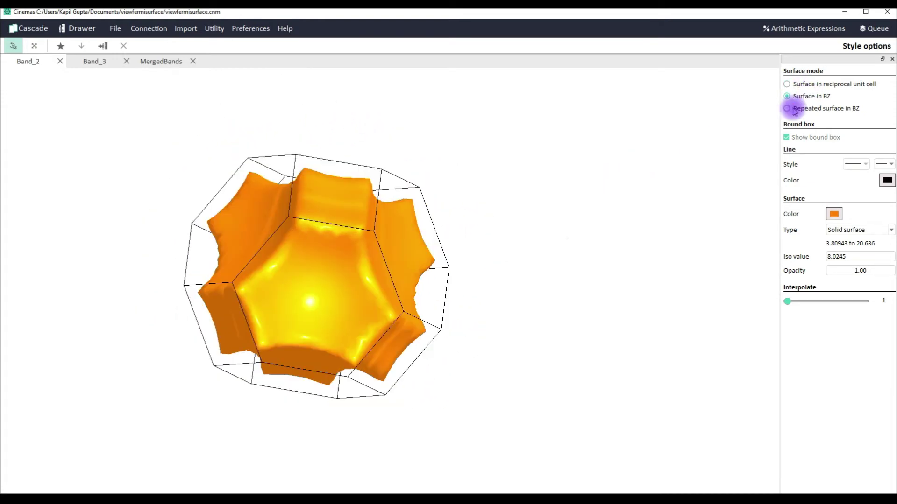
{"action": "left_click_drag", "start_coordinate": [543, 257], "coordinate": [452, 174]}
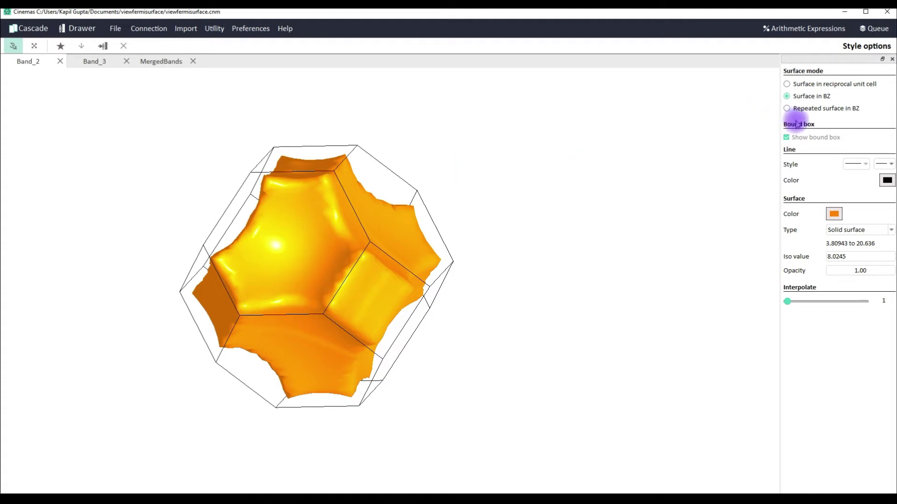
{"action": "left_click", "coordinate": [814, 110]}
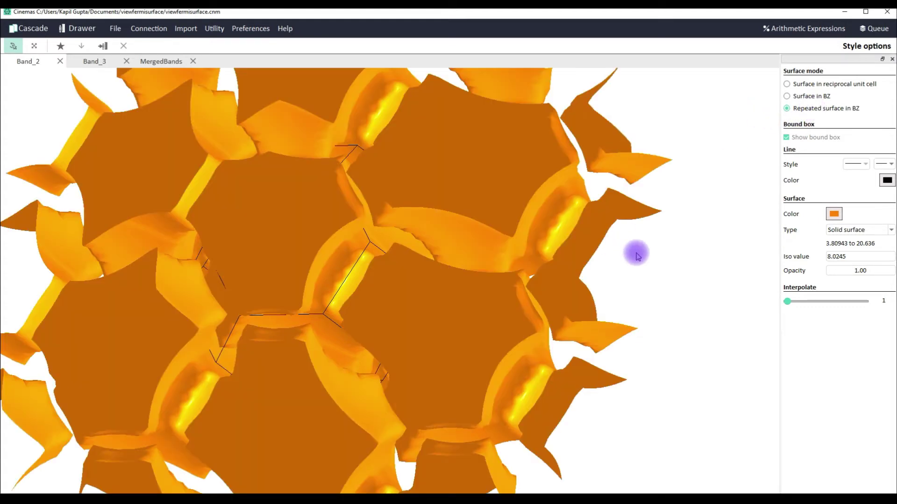
Zoom out and rotate the repeated surface, then switch back to Surface in BZ
{"action": "scroll", "coordinate": [643, 291], "scroll_direction": "down", "scroll_amount": 3}
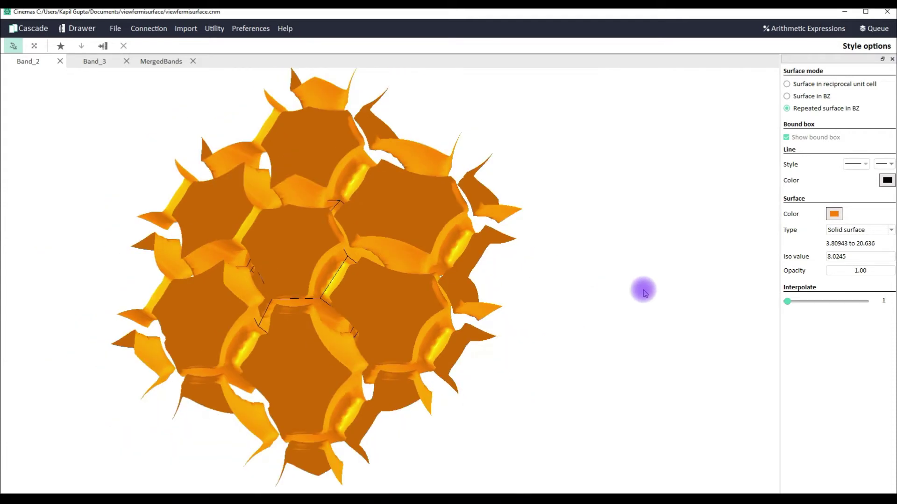
{"action": "left_click_drag", "start_coordinate": [580, 301], "coordinate": [596, 254]}
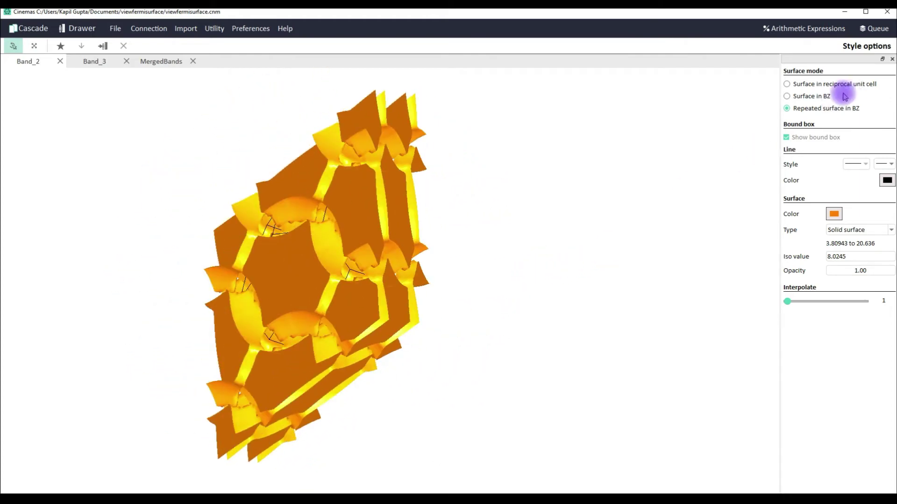
{"action": "left_click", "coordinate": [811, 96]}
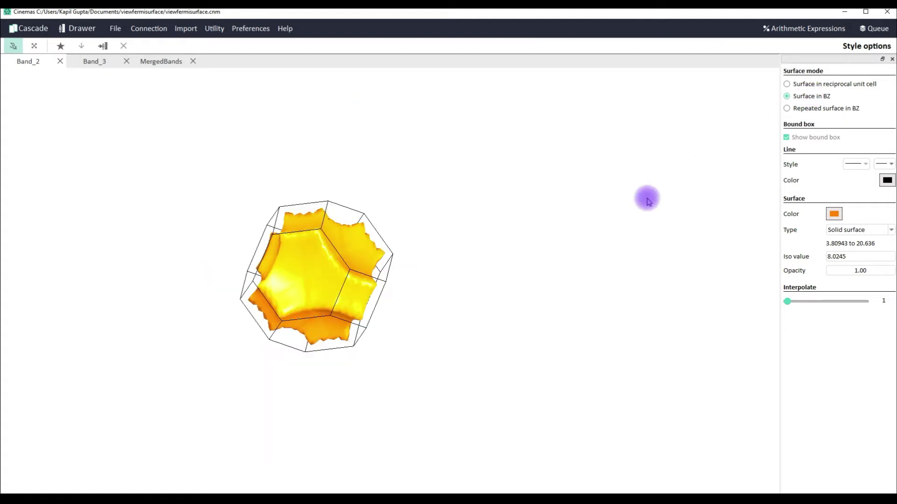
Zoom and rotate the single-zone surface and its bound box from several angles
{"action": "left_click_drag", "start_coordinate": [506, 268], "coordinate": [502, 248]}
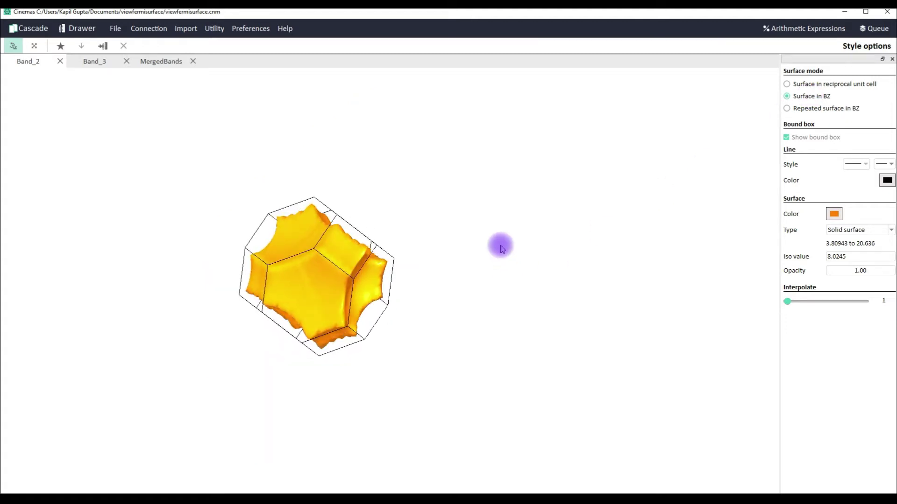
{"action": "scroll", "coordinate": [501, 248], "scroll_direction": "up", "scroll_amount": 1}
{"action": "scroll", "coordinate": [501, 248], "scroll_direction": "up", "scroll_amount": 5}
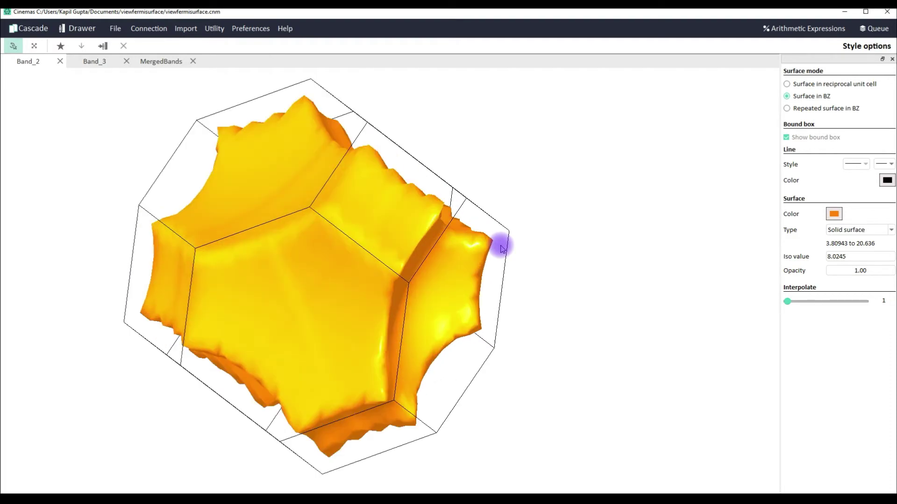
{"action": "left_click_drag", "start_coordinate": [501, 248], "coordinate": [458, 268]}
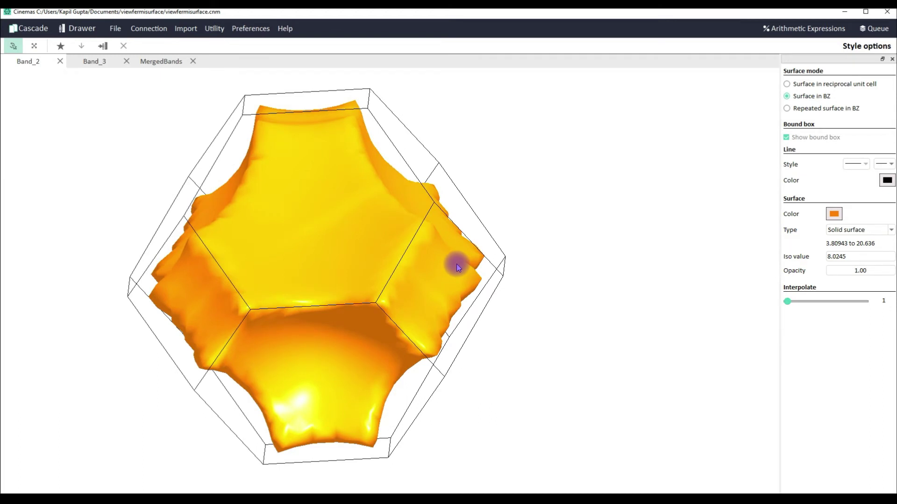
{"action": "scroll", "coordinate": [457, 267], "scroll_direction": "down", "scroll_amount": 2}
{"action": "left_click_drag", "start_coordinate": [458, 267], "coordinate": [450, 271]}
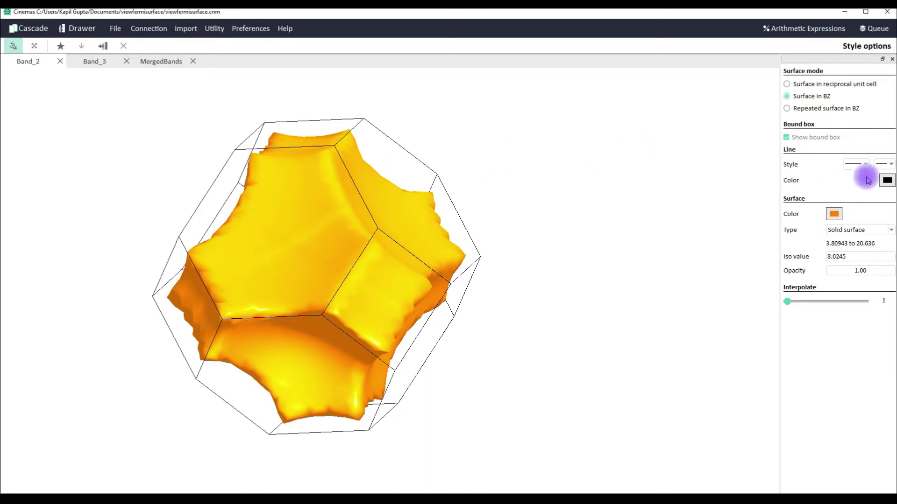
Show Band_2 in reciprocal unit cell mode with thicker bound box lines, toggling the box
{"action": "left_click", "coordinate": [814, 88]}
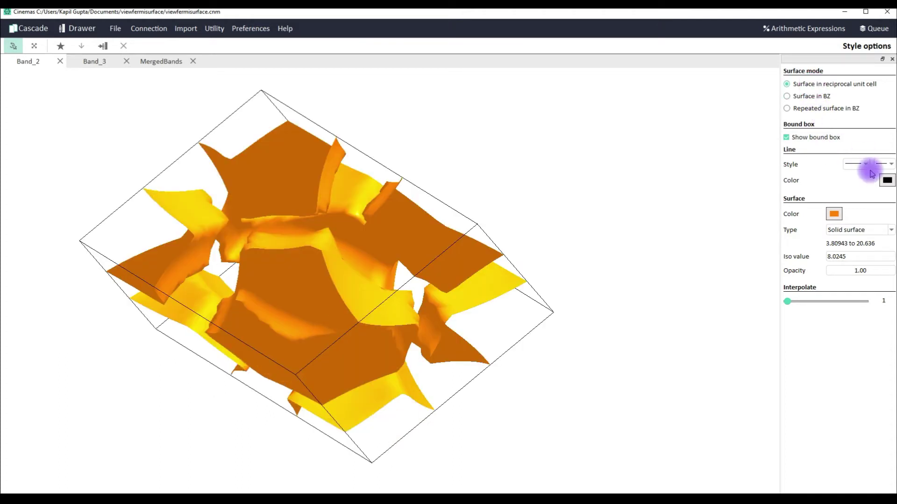
{"action": "left_click", "coordinate": [866, 167]}
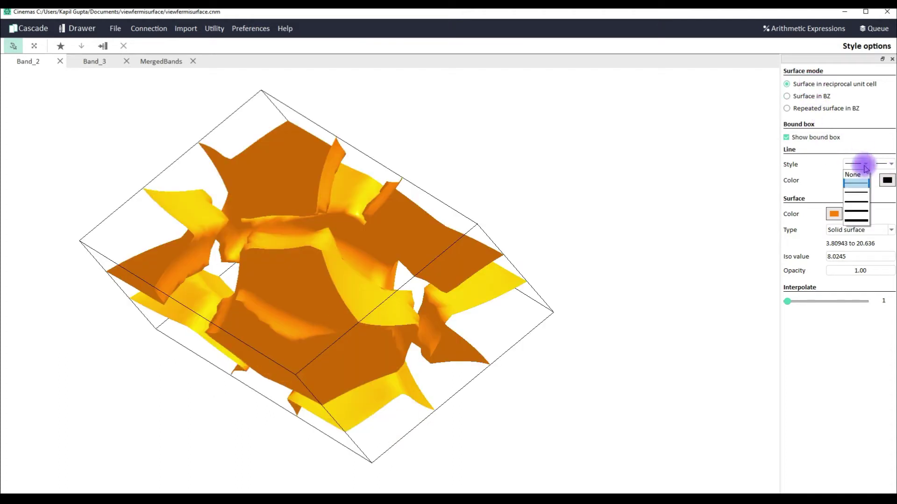
{"action": "left_click", "coordinate": [857, 195]}
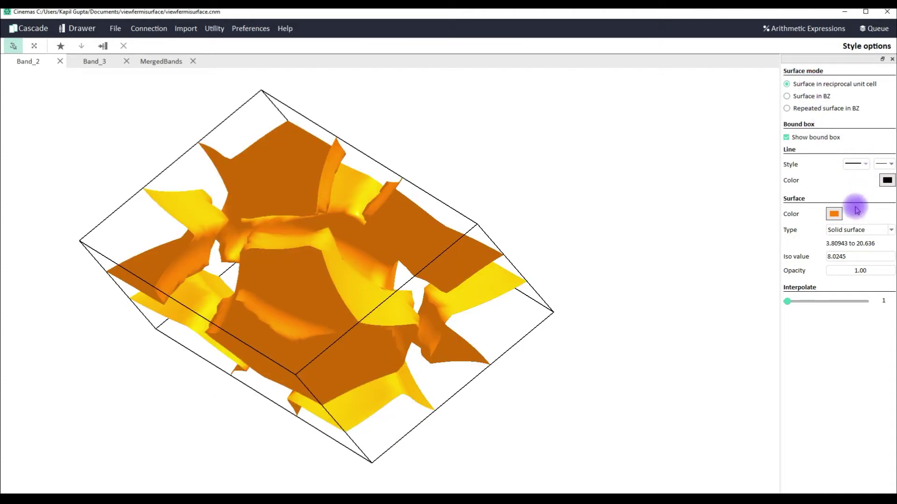
{"action": "left_click", "coordinate": [856, 164]}
{"action": "left_click", "coordinate": [823, 133]}
{"action": "left_click", "coordinate": [817, 136]}
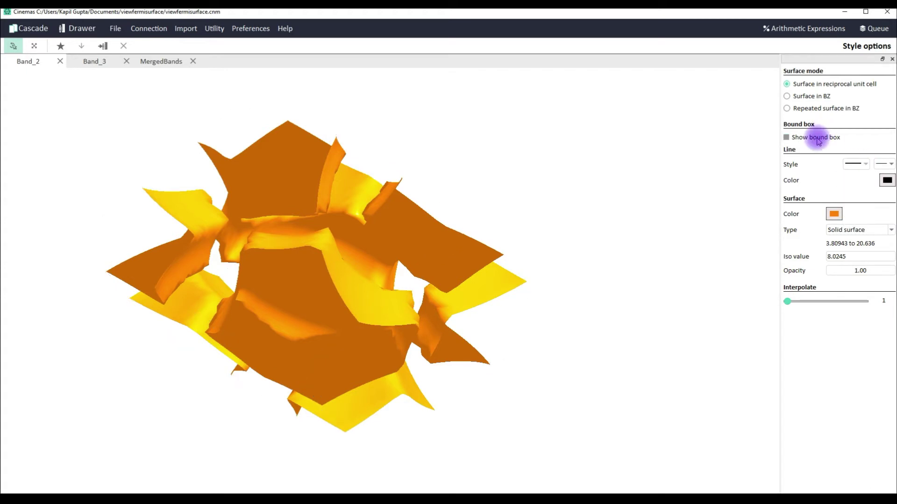
{"action": "left_click", "coordinate": [818, 140]}
{"action": "left_click", "coordinate": [818, 140]}
{"action": "left_click", "coordinate": [818, 140]}
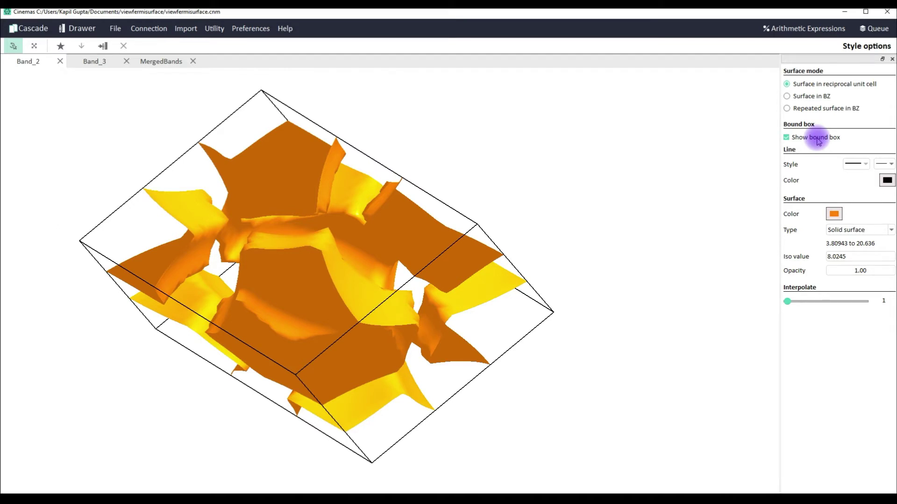
{"action": "left_click", "coordinate": [818, 137]}
{"action": "left_click", "coordinate": [818, 138]}
Thicken the bound box lines further and set their pattern to solid
{"action": "left_click", "coordinate": [859, 164]}
{"action": "left_click", "coordinate": [861, 208]}
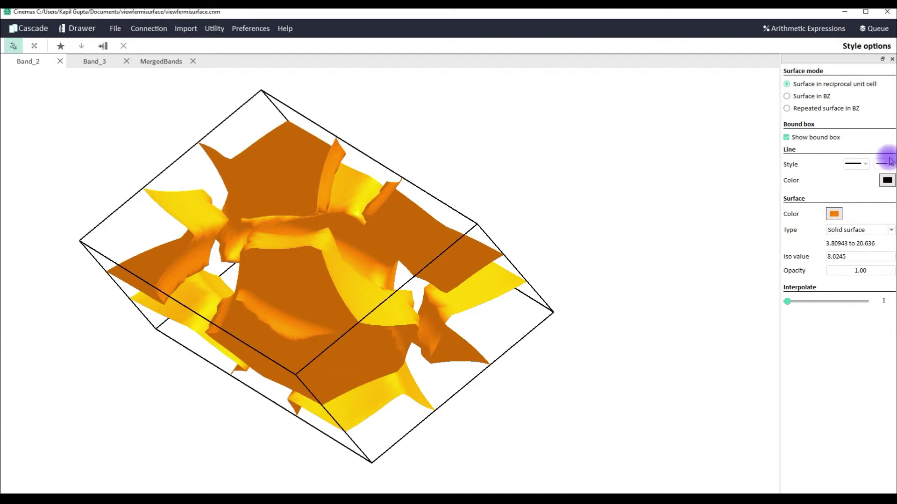
{"action": "left_click", "coordinate": [891, 164]}
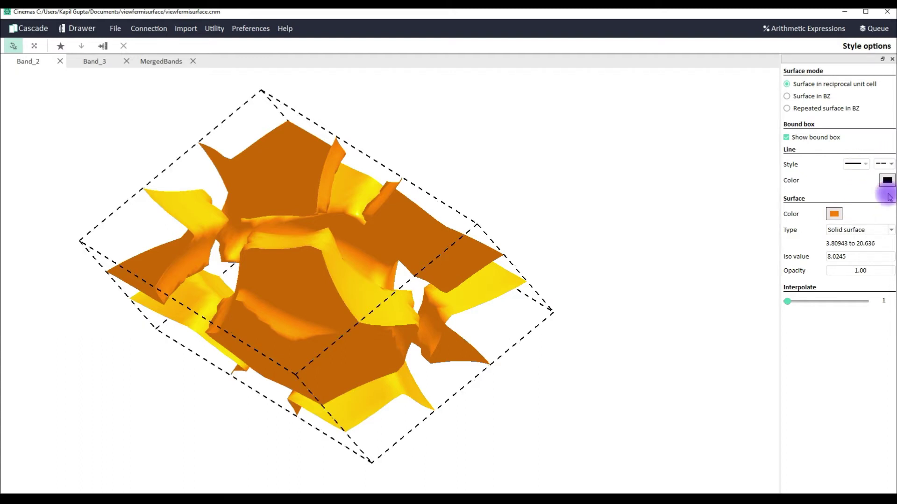
{"action": "left_click", "coordinate": [885, 166]}
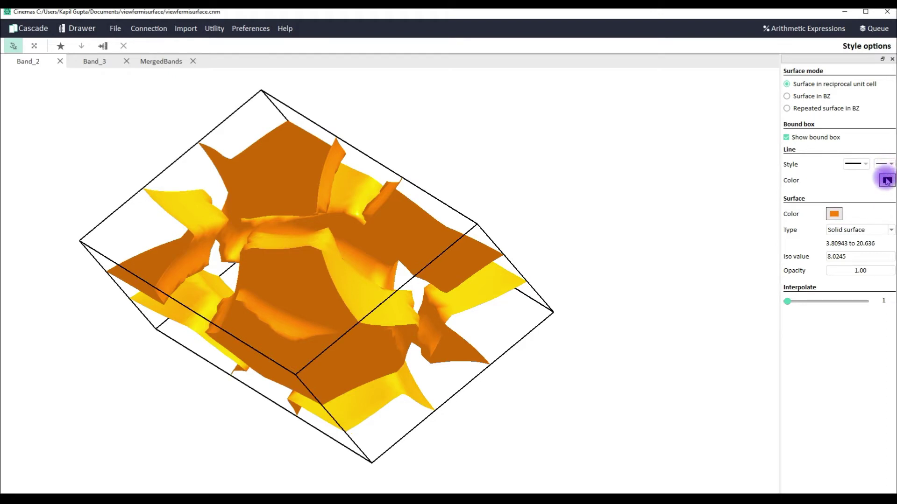
Colour the bound box lines black after briefly trying blue
{"action": "left_click", "coordinate": [887, 180]}
{"action": "left_click", "coordinate": [851, 241]}
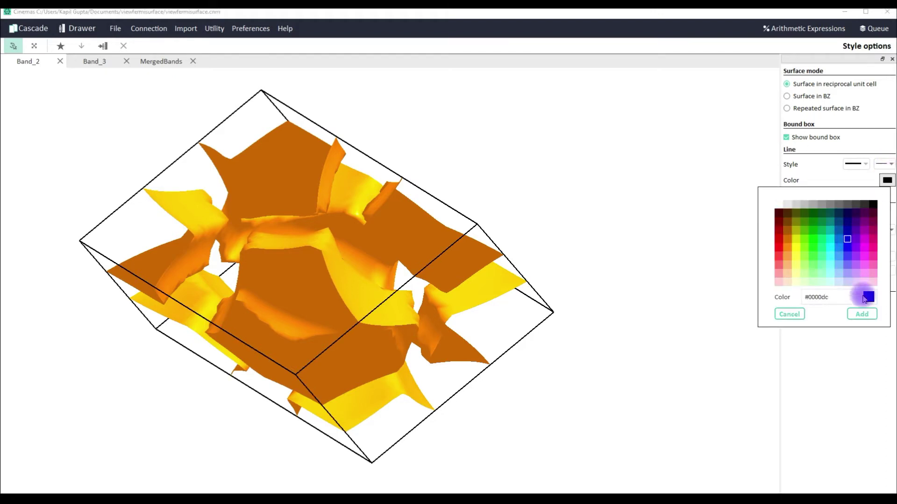
{"action": "left_click", "coordinate": [862, 314]}
{"action": "left_click", "coordinate": [887, 181]}
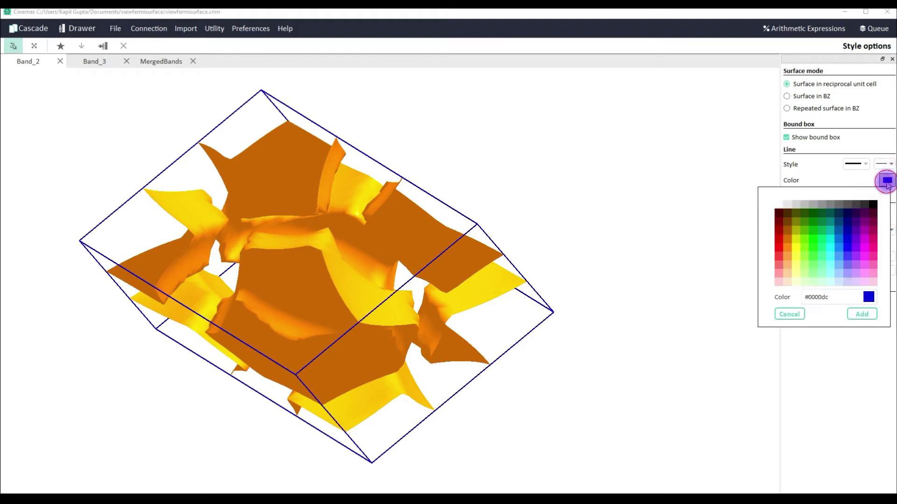
{"action": "left_click", "coordinate": [873, 205]}
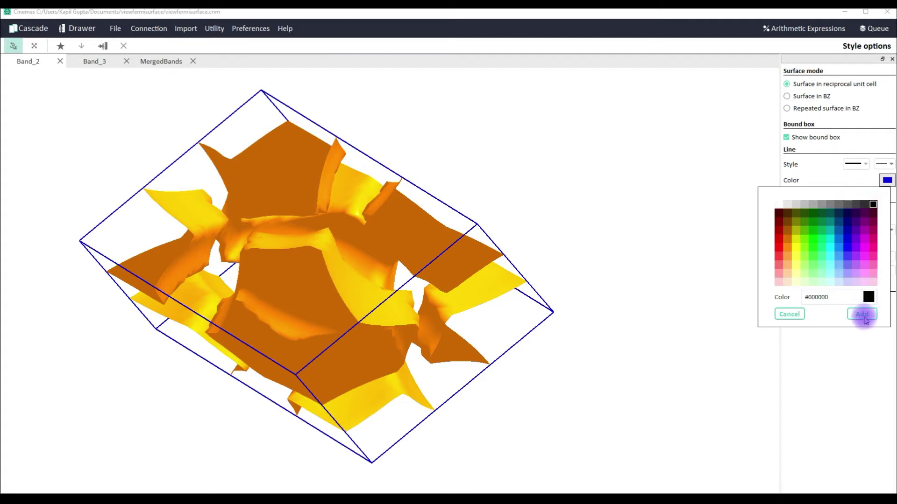
{"action": "left_click", "coordinate": [862, 314]}
Colour the Band_2 Fermi surface light orange (#fe9e3e) after briefly applying green
{"action": "left_click", "coordinate": [833, 214]}
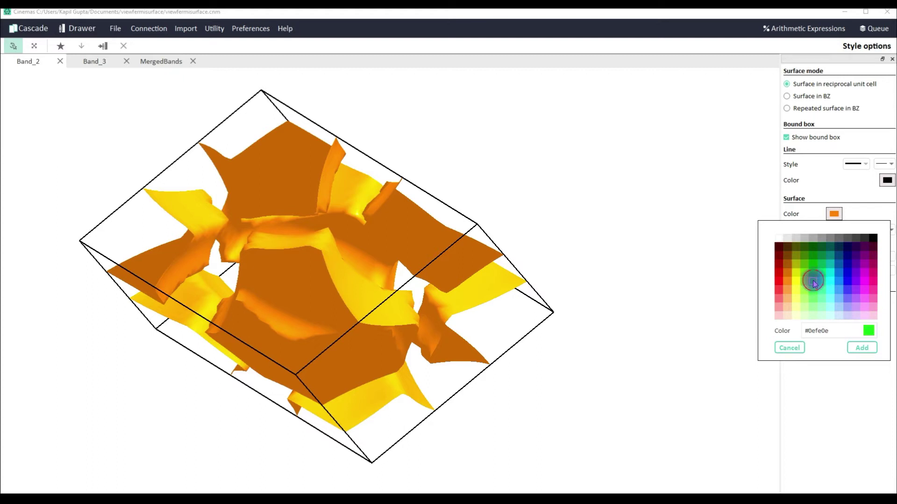
{"action": "left_click", "coordinate": [862, 348]}
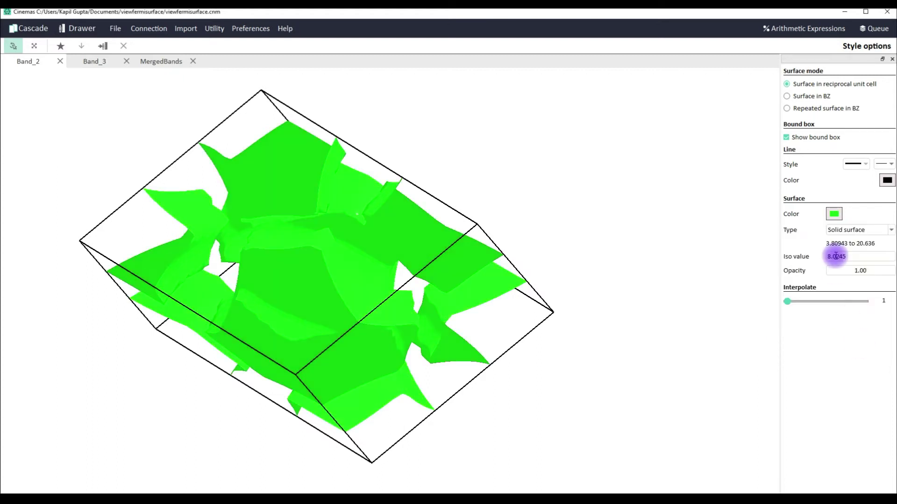
{"action": "left_click", "coordinate": [834, 214]}
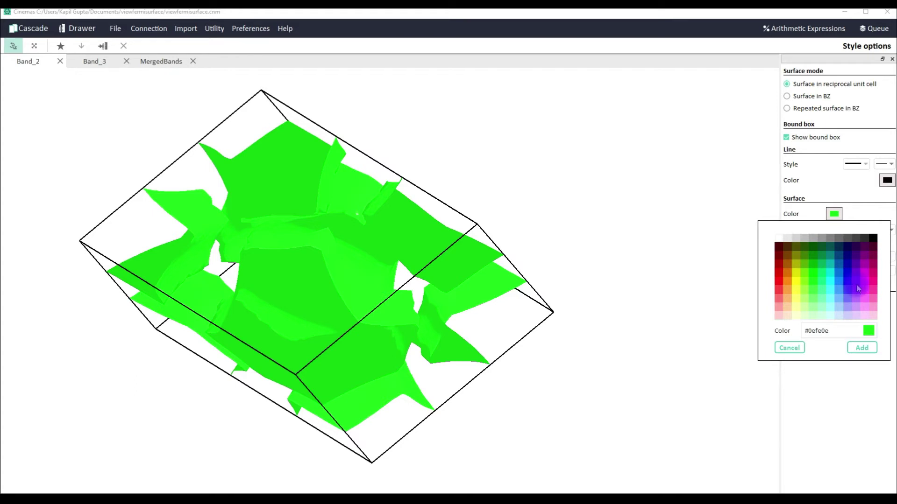
{"action": "left_click", "coordinate": [793, 349]}
{"action": "left_click", "coordinate": [862, 348]}
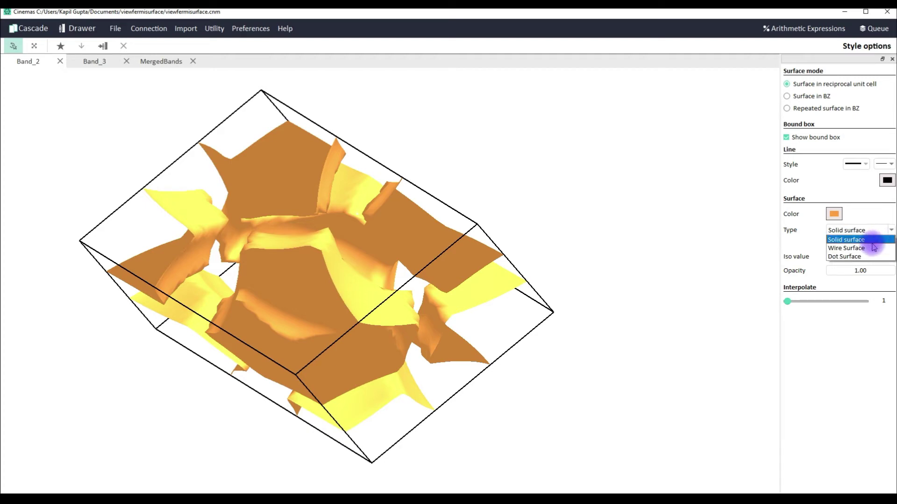
Set Band_2 Surface Type to Dot Surface after trying wire and solid, rotating the view
{"action": "left_click", "coordinate": [873, 248]}
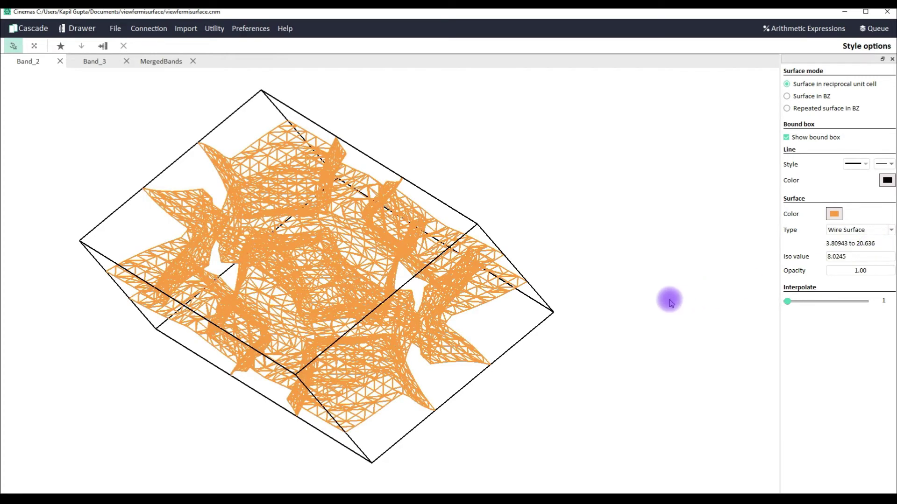
{"action": "left_click_drag", "start_coordinate": [671, 303], "coordinate": [605, 326]}
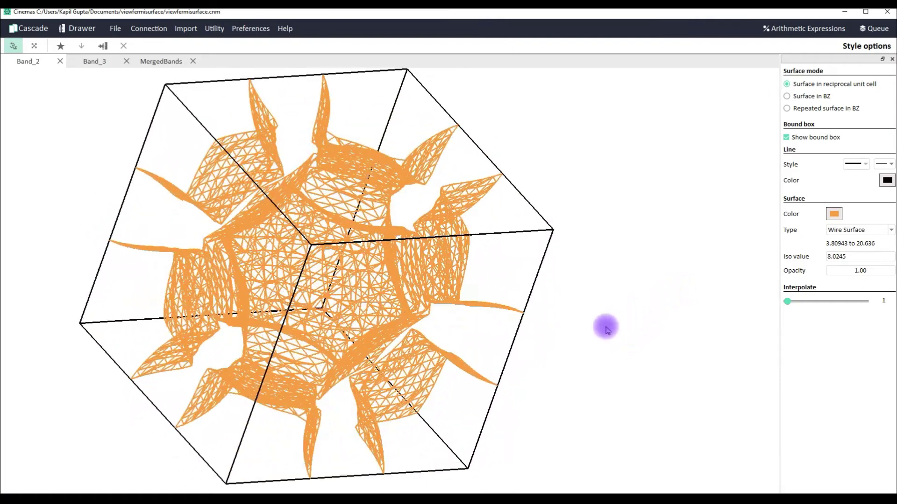
{"action": "left_click", "coordinate": [892, 230]}
{"action": "left_click", "coordinate": [871, 241]}
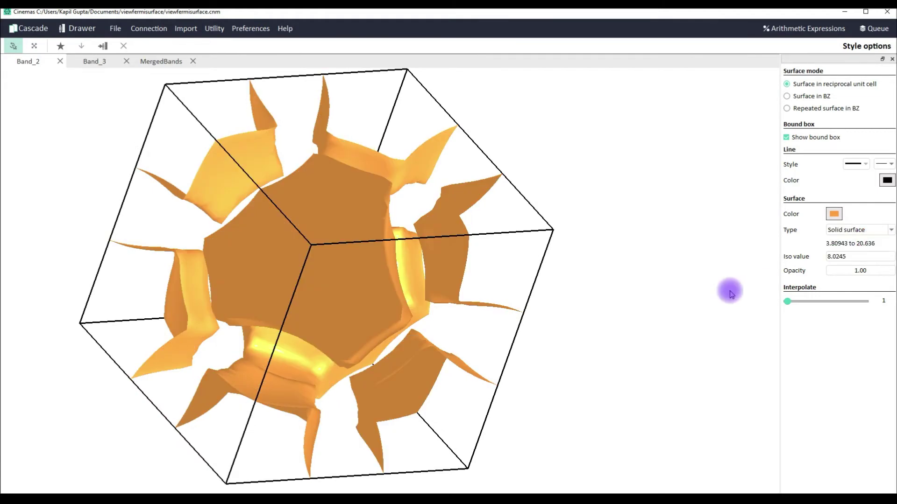
{"action": "left_click", "coordinate": [892, 228]}
{"action": "left_click", "coordinate": [856, 254]}
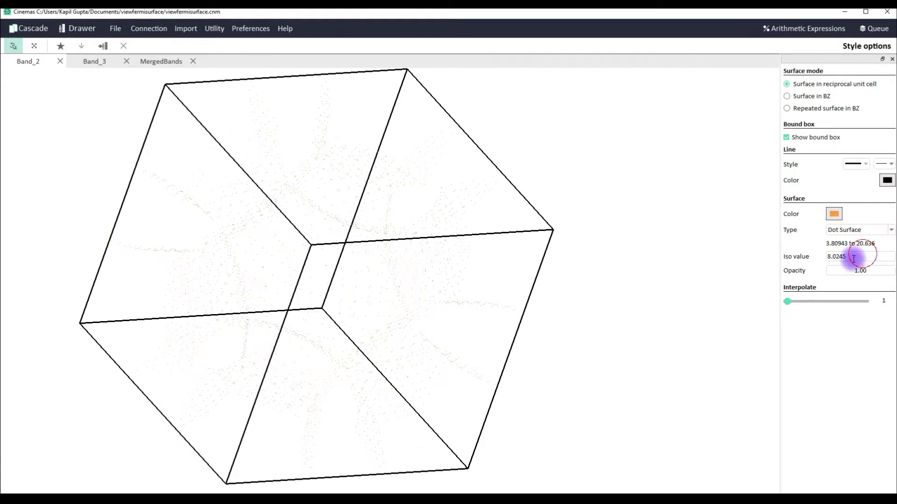
{"action": "left_click_drag", "start_coordinate": [663, 304], "coordinate": [569, 332]}
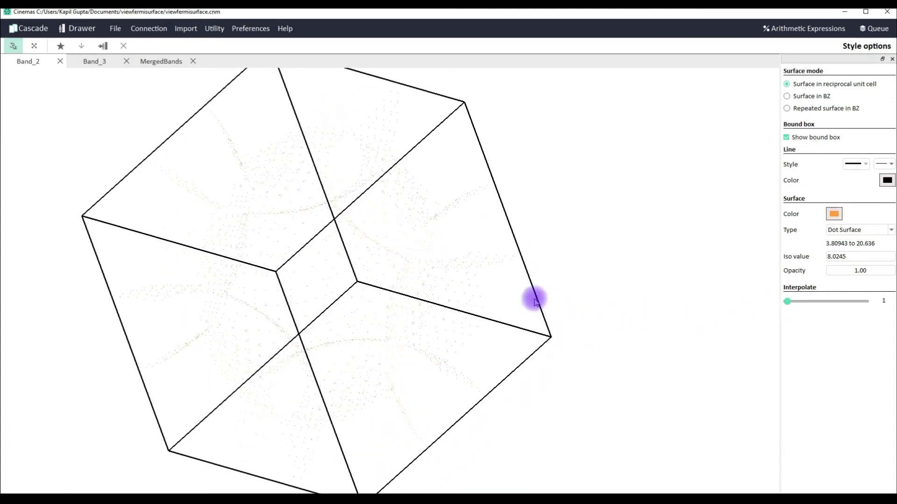
Try interpolation 4, then switch Band_2 to a solid surface and set interpolation back to 1
{"action": "left_click_drag", "start_coordinate": [515, 258], "coordinate": [431, 285]}
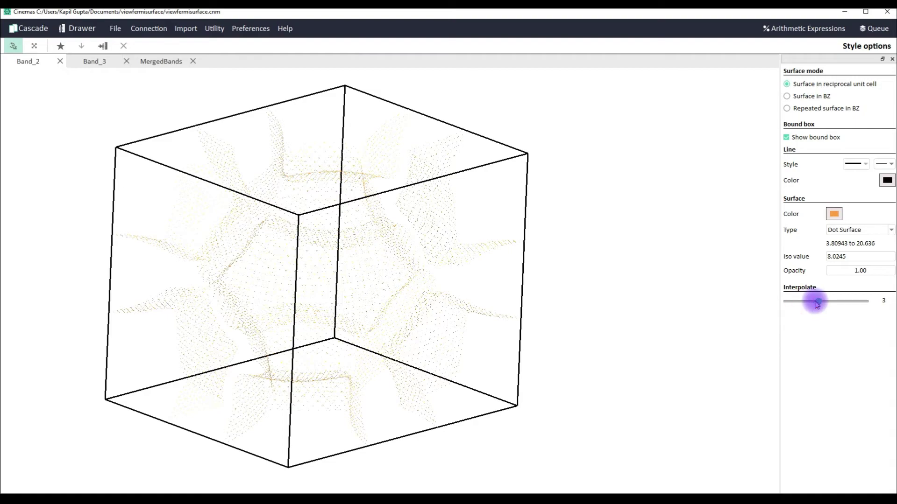
{"action": "left_click_drag", "start_coordinate": [817, 304], "coordinate": [829, 304]}
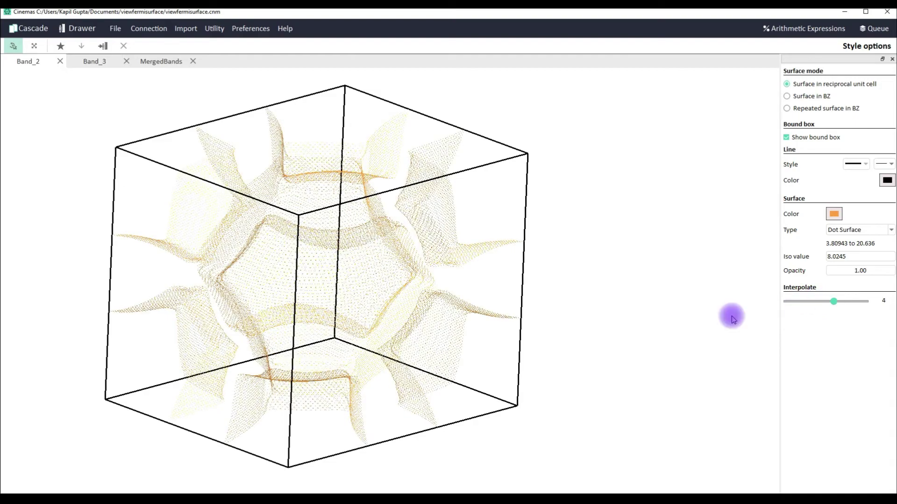
{"action": "left_click_drag", "start_coordinate": [621, 306], "coordinate": [626, 254]}
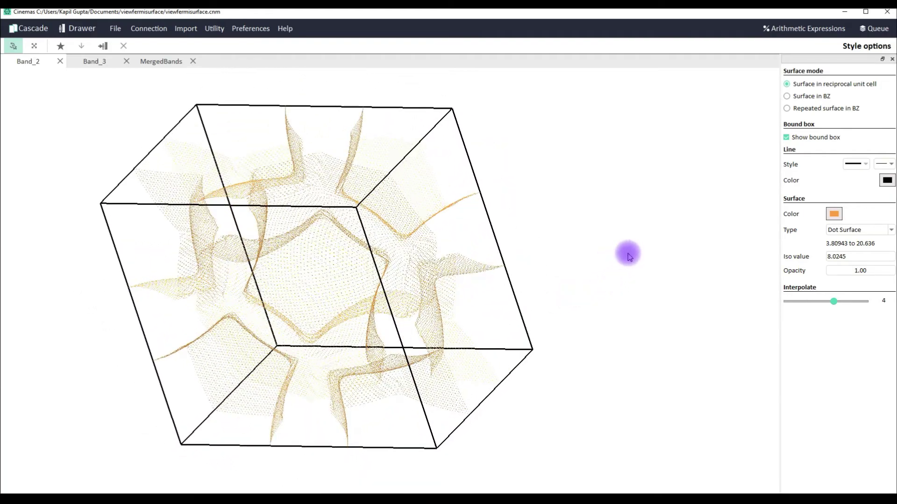
{"action": "left_click", "coordinate": [891, 234]}
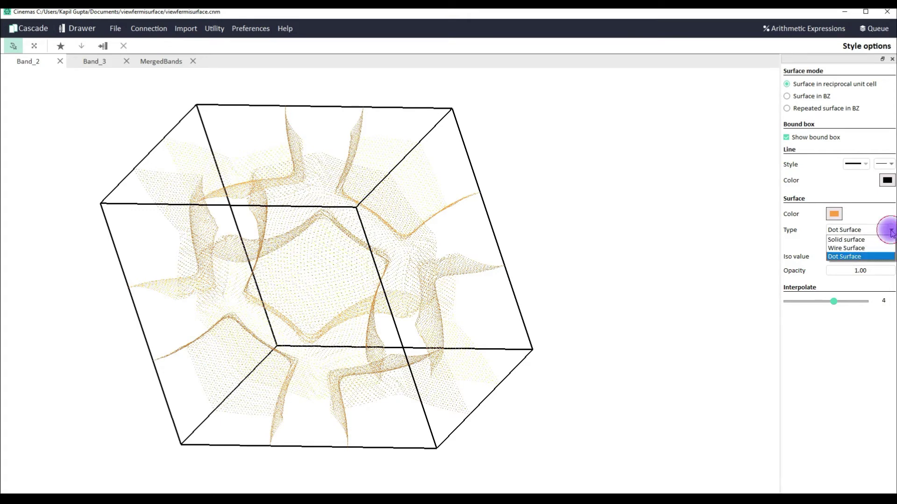
{"action": "left_click", "coordinate": [865, 238]}
{"action": "left_click_drag", "start_coordinate": [834, 301], "coordinate": [788, 301]}
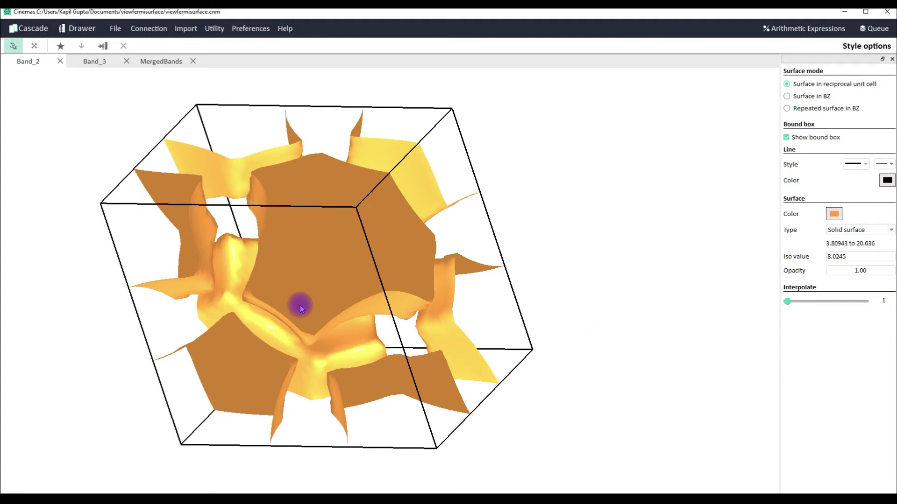
{"action": "left_click_drag", "start_coordinate": [300, 304], "coordinate": [227, 346]}
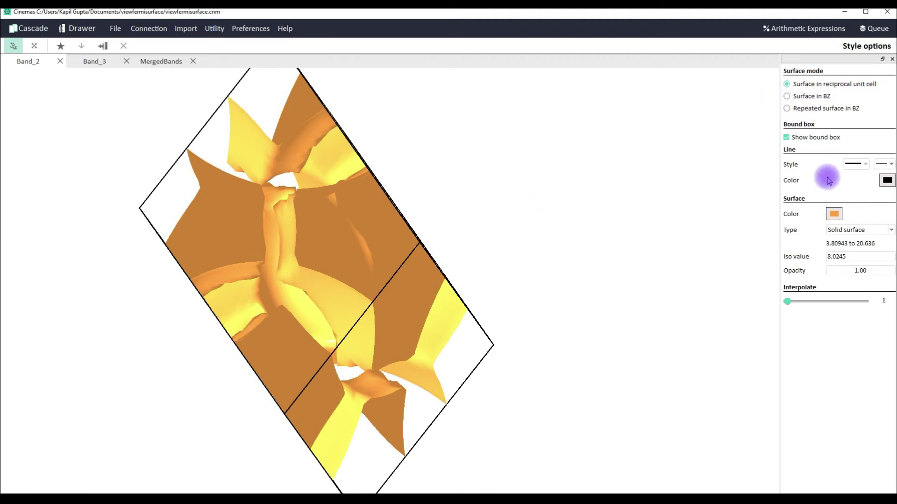
Colour the Band_3 Fermi-surface pockets green
{"action": "left_click", "coordinate": [96, 63]}
{"action": "left_click_drag", "start_coordinate": [340, 214], "coordinate": [390, 160]}
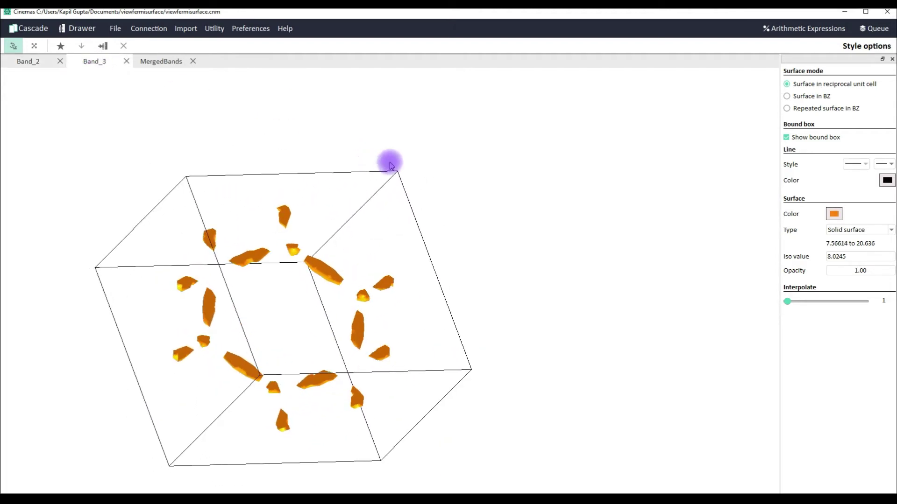
{"action": "left_click", "coordinate": [834, 215]}
{"action": "left_click", "coordinate": [817, 266]}
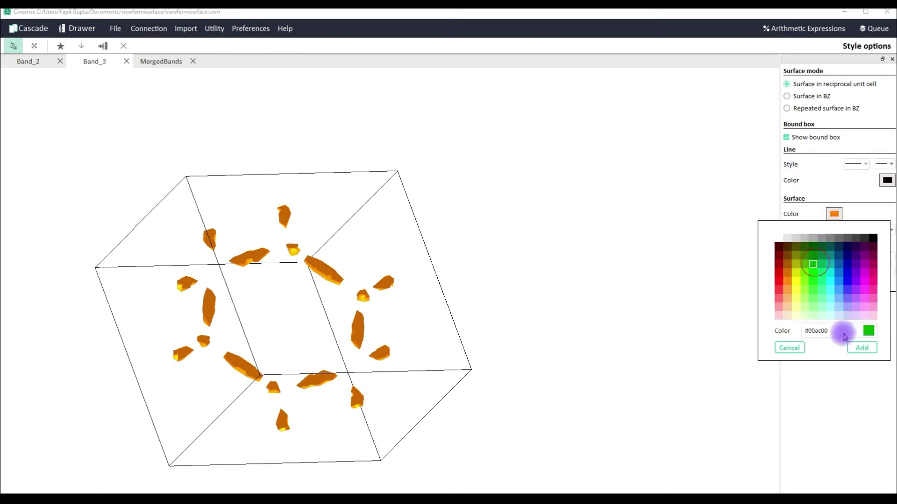
{"action": "left_click", "coordinate": [862, 347]}
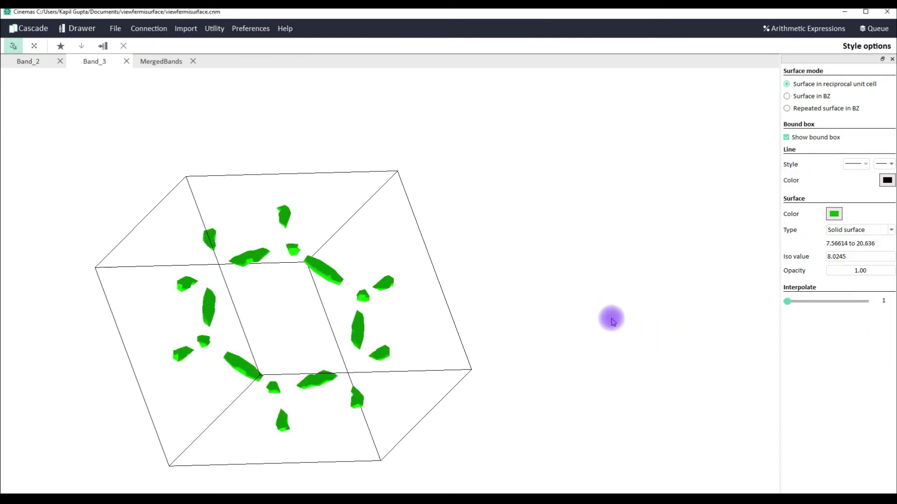
Move the light to bearing 62.0, elevation 1.7 and raise focusing power to 617
{"action": "left_click", "coordinate": [61, 45]}
{"action": "left_click_drag", "start_coordinate": [448, 128], "coordinate": [541, 114]}
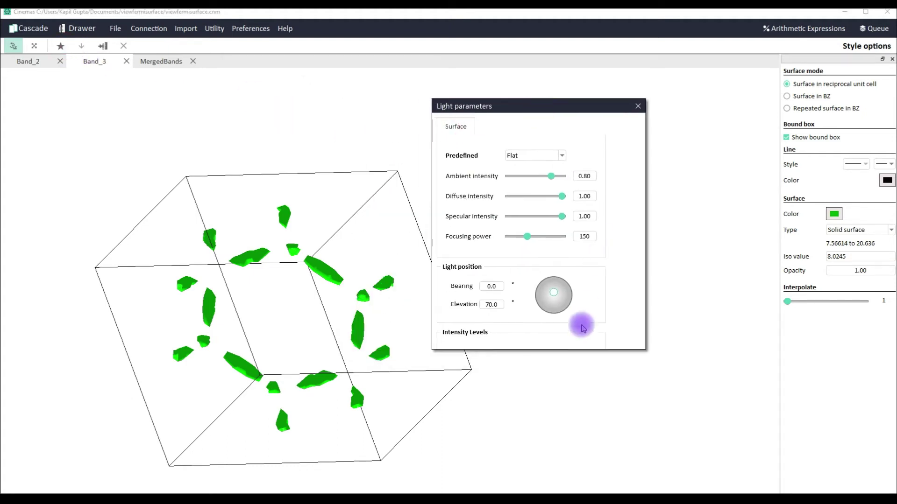
{"action": "mouse_move", "coordinate": [553, 299]}
{"action": "left_mouse_down"}
{"action": "mouse_move", "coordinate": [542, 300]}
{"action": "mouse_move", "coordinate": [568, 294]}
{"action": "left_mouse_up"}
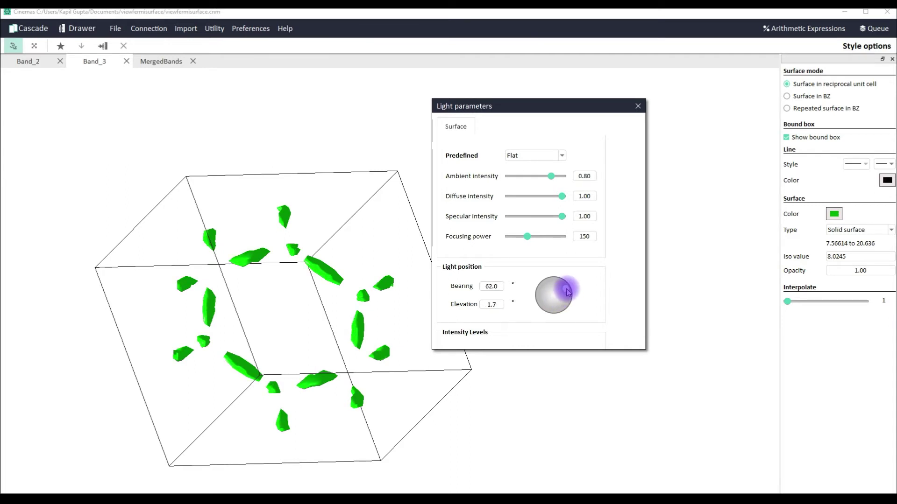
{"action": "left_click_drag", "start_coordinate": [527, 237], "coordinate": [556, 237]}
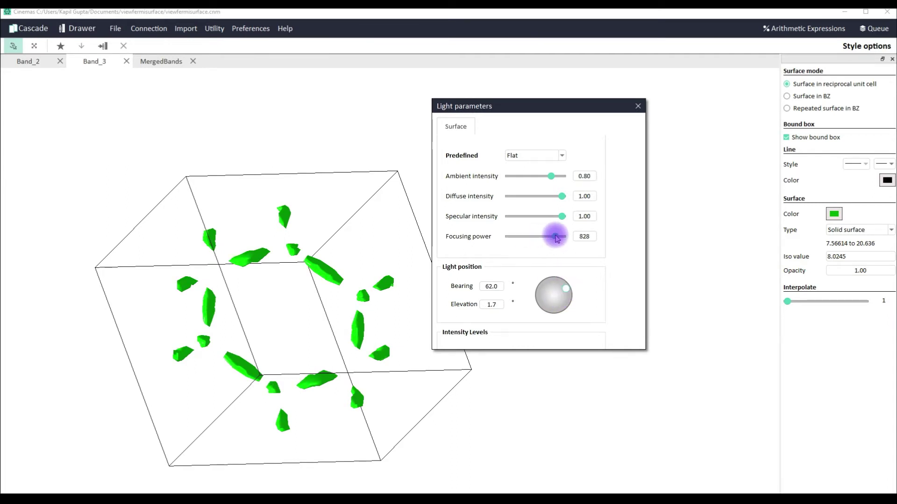
{"action": "left_click", "coordinate": [638, 106]}
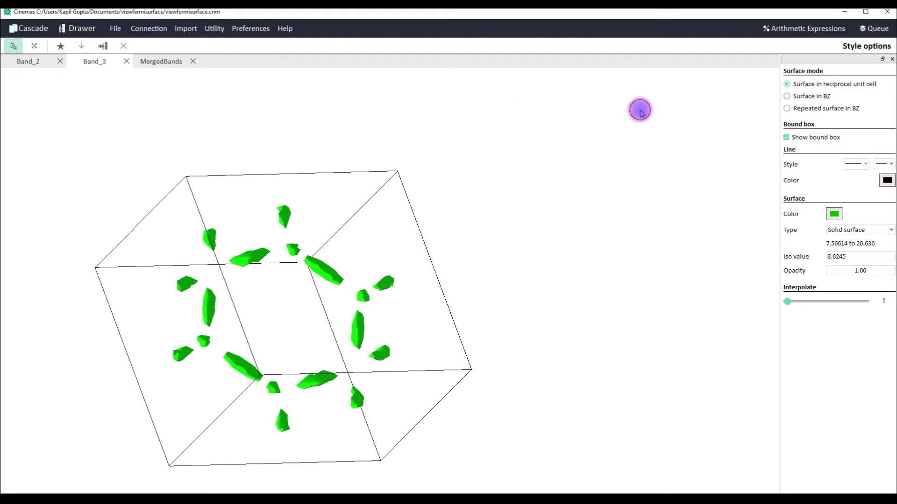
On the MergedBands figure, give the Brillouin-zone bound-box edges a thicker line style
{"action": "left_click", "coordinate": [170, 65]}
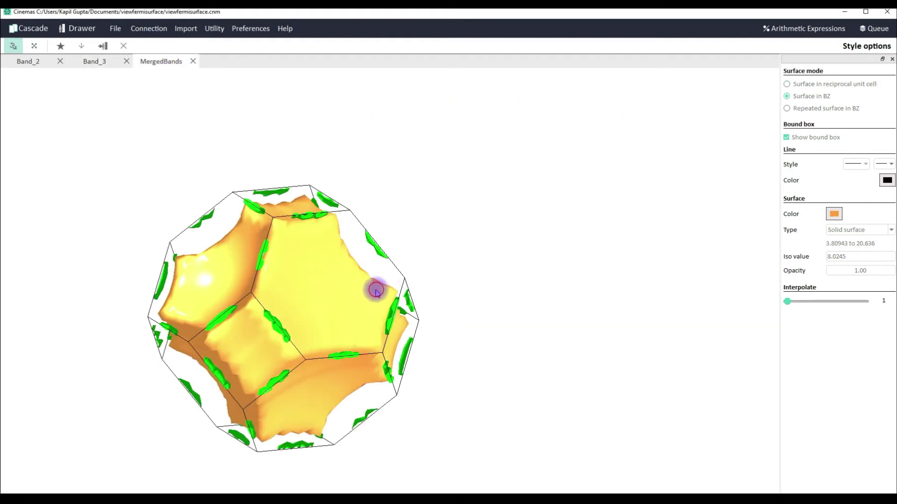
{"action": "left_click_drag", "start_coordinate": [376, 291], "coordinate": [365, 233]}
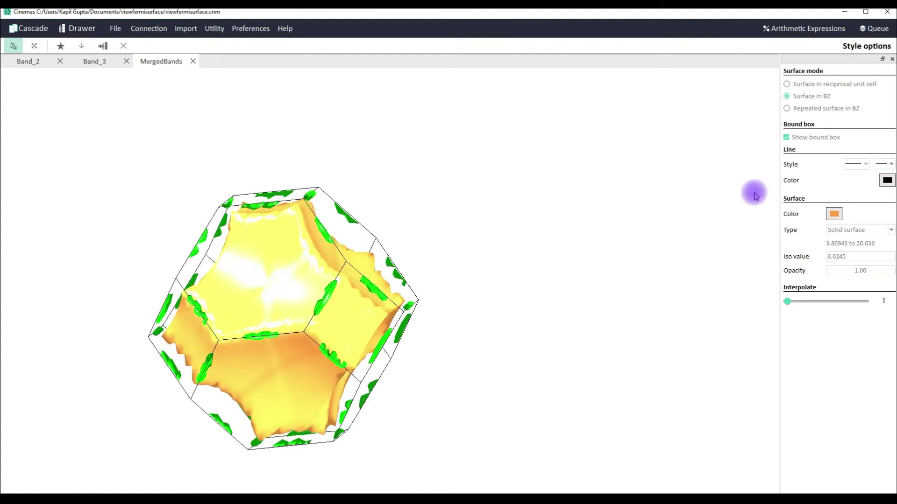
{"action": "left_click", "coordinate": [856, 164]}
{"action": "left_click", "coordinate": [859, 202]}
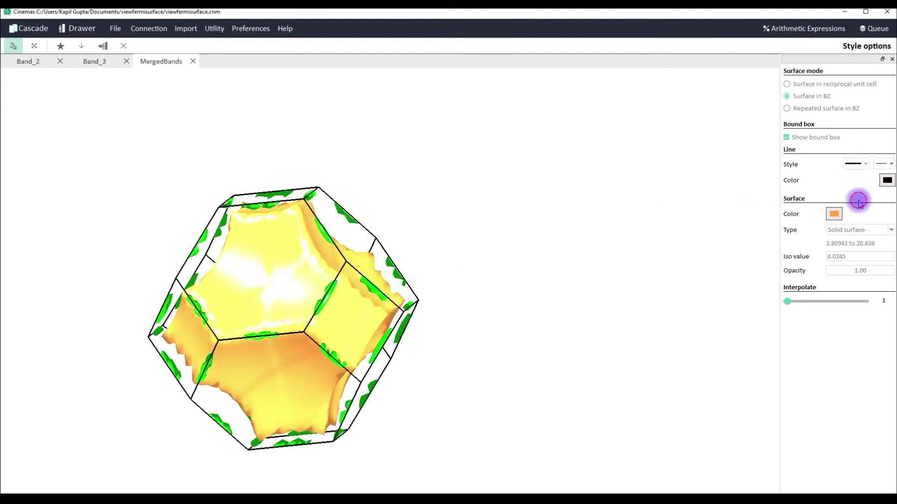
{"action": "left_click", "coordinate": [859, 164]}
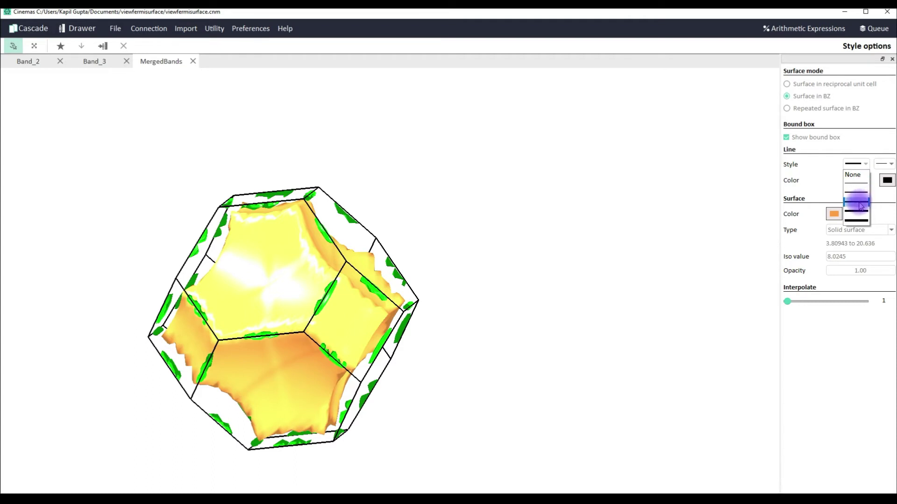
{"action": "left_click", "coordinate": [861, 213]}
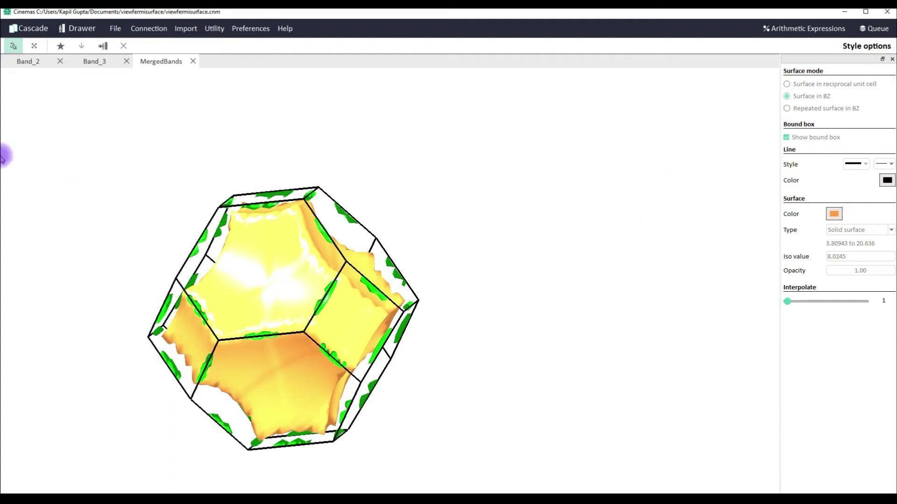
Shift the MergedBands model up and right on the canvas and rotate it face-on
{"action": "left_click", "coordinate": [35, 45]}
{"action": "left_click_drag", "start_coordinate": [260, 228], "coordinate": [286, 222]}
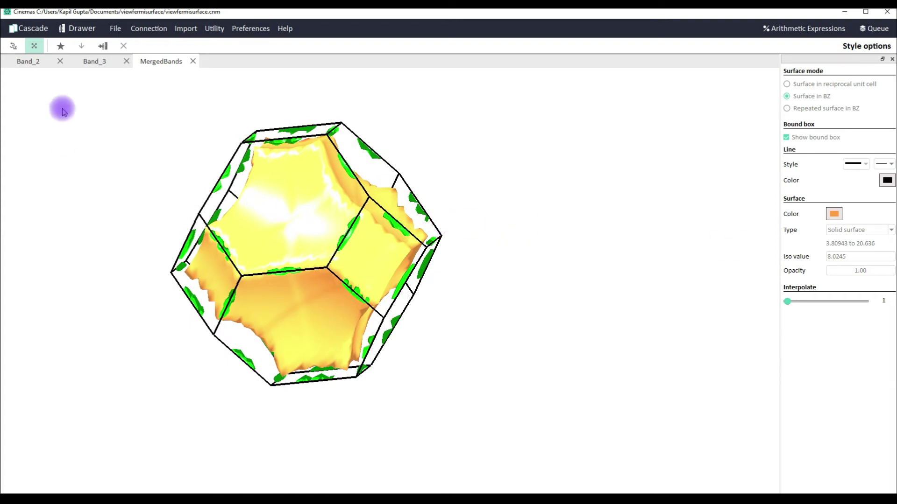
{"action": "left_click", "coordinate": [13, 48]}
{"action": "left_click_drag", "start_coordinate": [267, 166], "coordinate": [297, 176]}
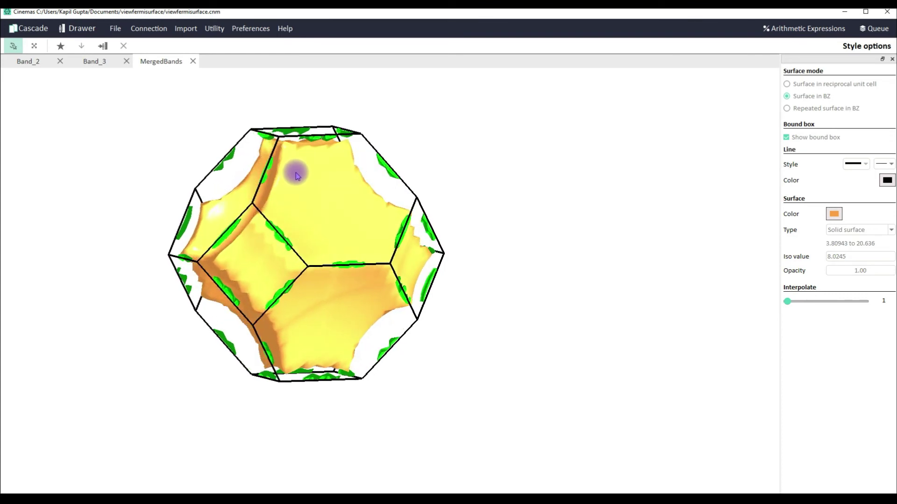
{"action": "left_click_drag", "start_coordinate": [333, 204], "coordinate": [379, 119]}
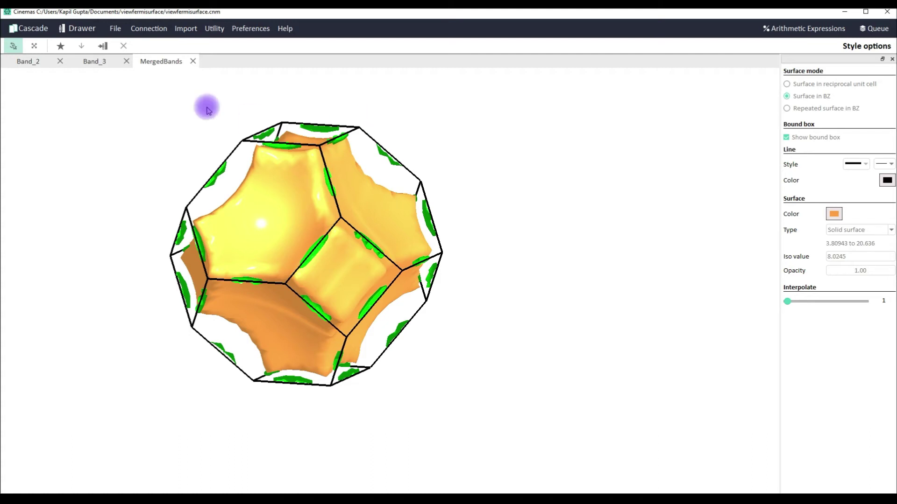
{"action": "left_click", "coordinate": [79, 48]}
Cancel the PNG export and place the 3-D Fermi-surface view onto a Band_2 Drawer canvas
{"action": "left_click", "coordinate": [228, 262]}
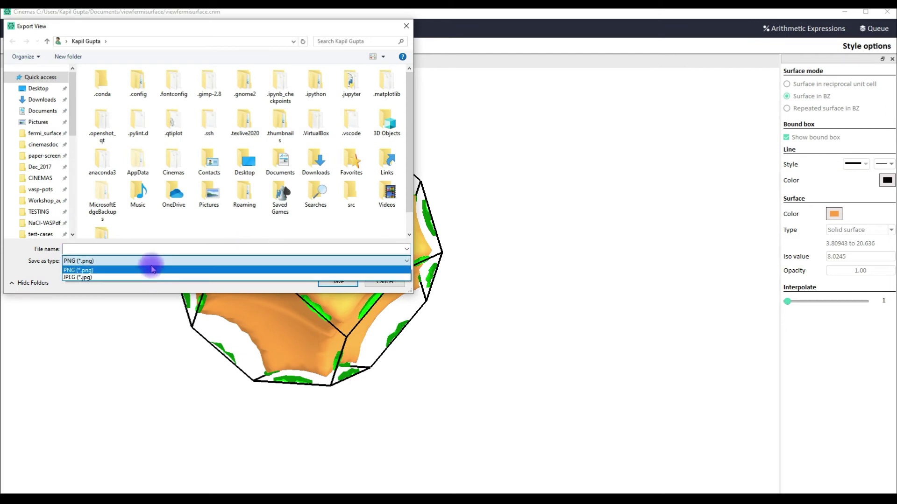
{"action": "left_click", "coordinate": [259, 290]}
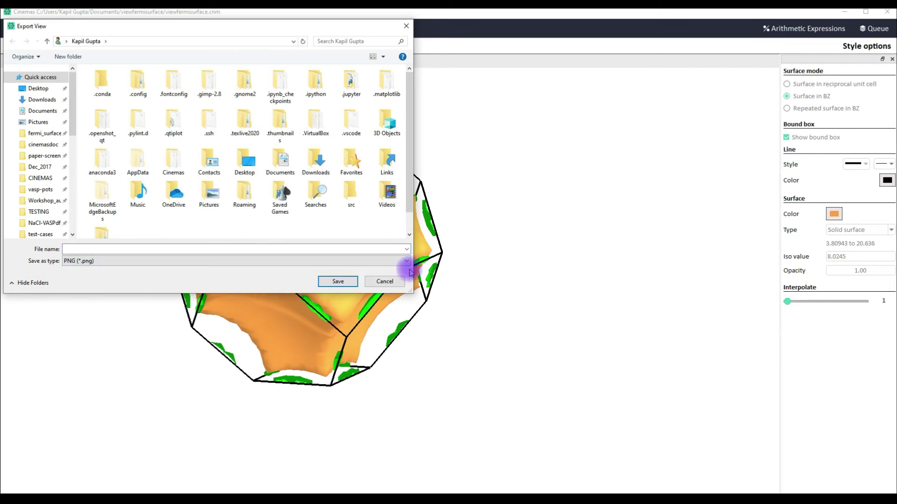
{"action": "left_click", "coordinate": [385, 283]}
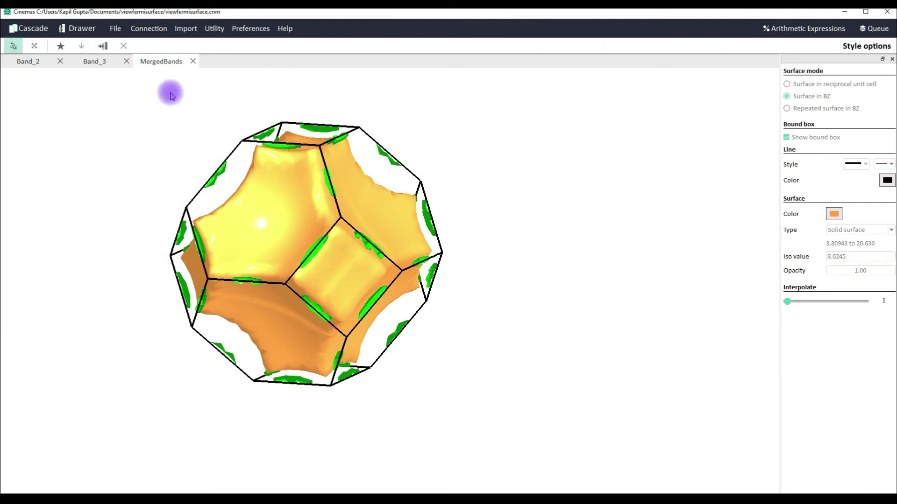
{"action": "left_click", "coordinate": [104, 47]}
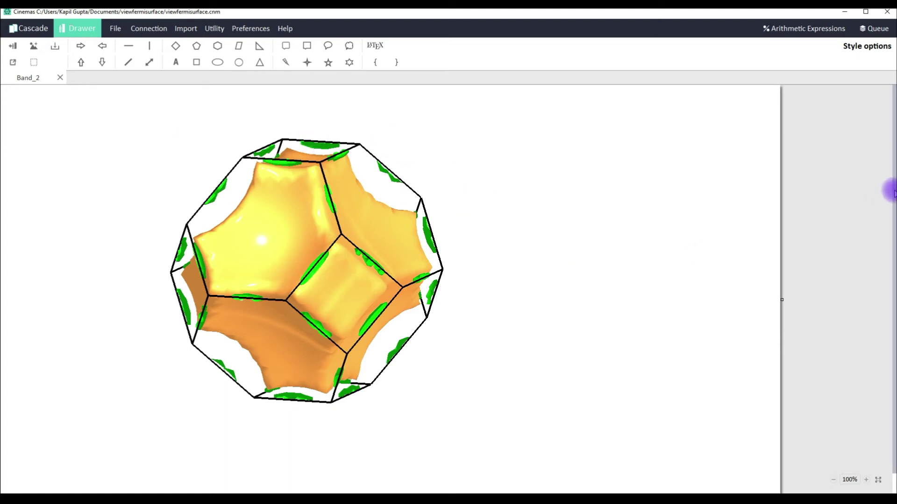
Shrink the canvas to fit the picture and add the title 'Al nonmagnetic Fermi-Surface' above it
{"action": "scroll", "coordinate": [890, 206], "scroll_direction": "down", "scroll_amount": 1}
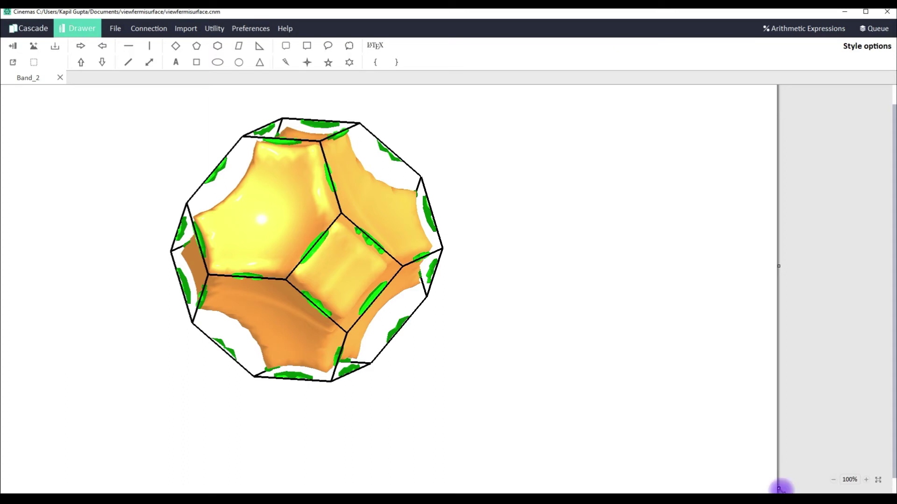
{"action": "left_click_drag", "start_coordinate": [781, 490], "coordinate": [549, 455]}
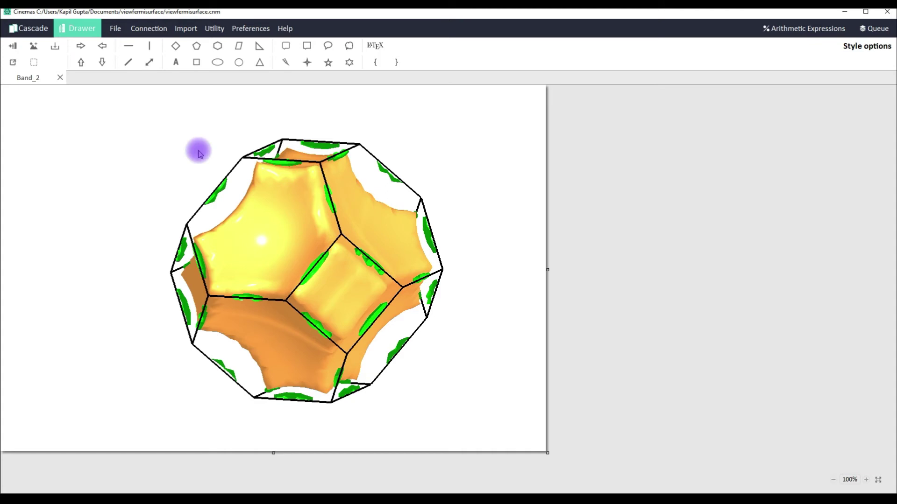
{"action": "left_click", "coordinate": [34, 63]}
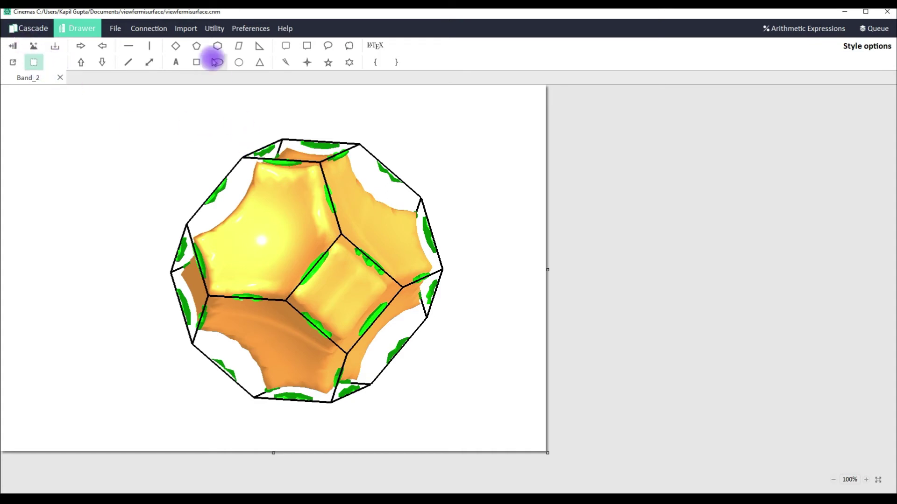
{"action": "left_click", "coordinate": [176, 62]}
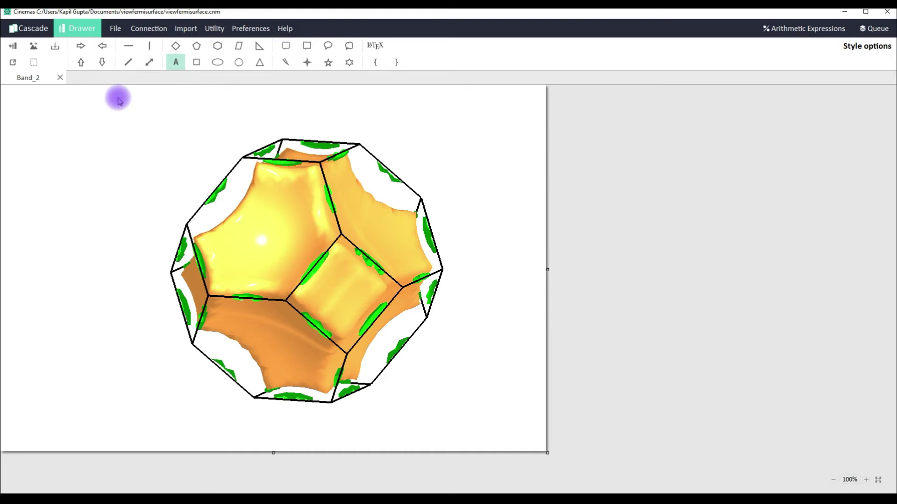
{"action": "left_click", "coordinate": [119, 100]}
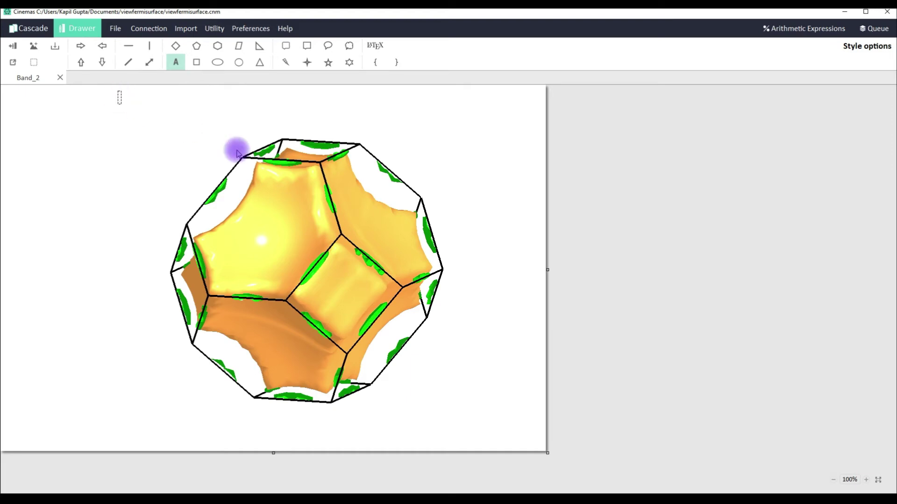
{"action": "type", "text": "Al nonmagnet"}
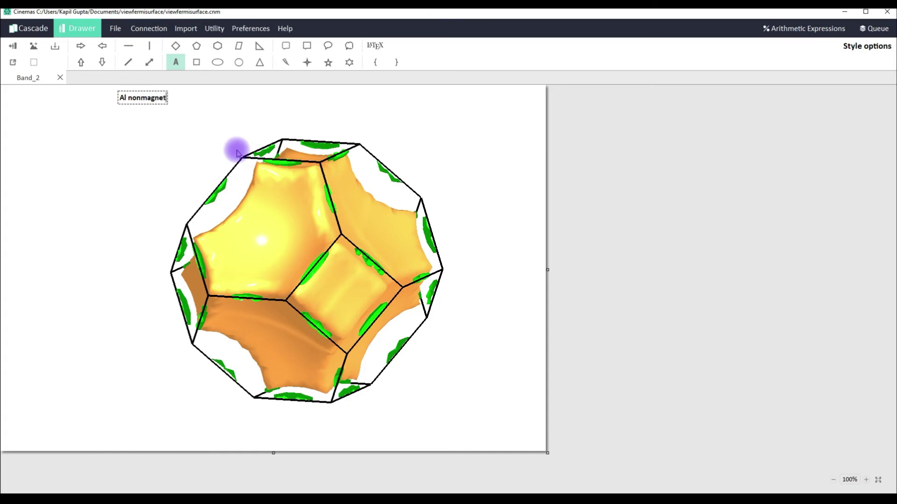
{"action": "type", "text": "ic Fermi-Surface"}
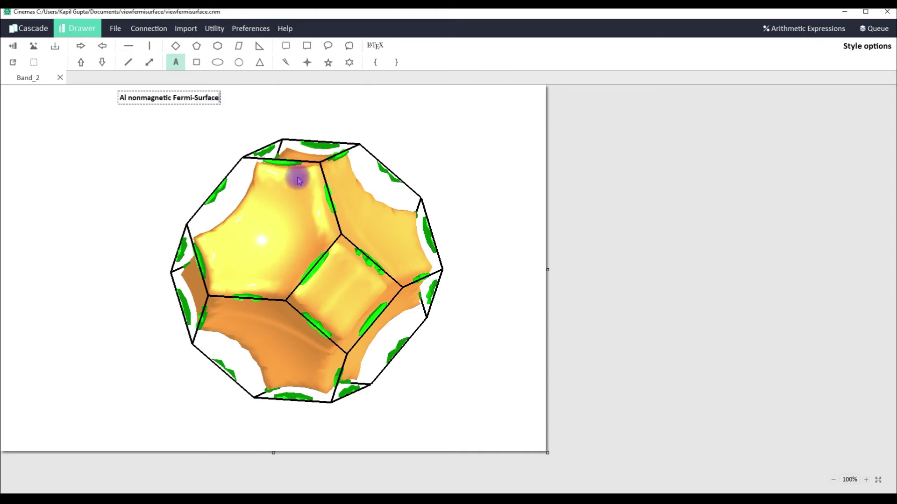
Set the title's font size to 30
{"action": "left_click", "coordinate": [873, 47]}
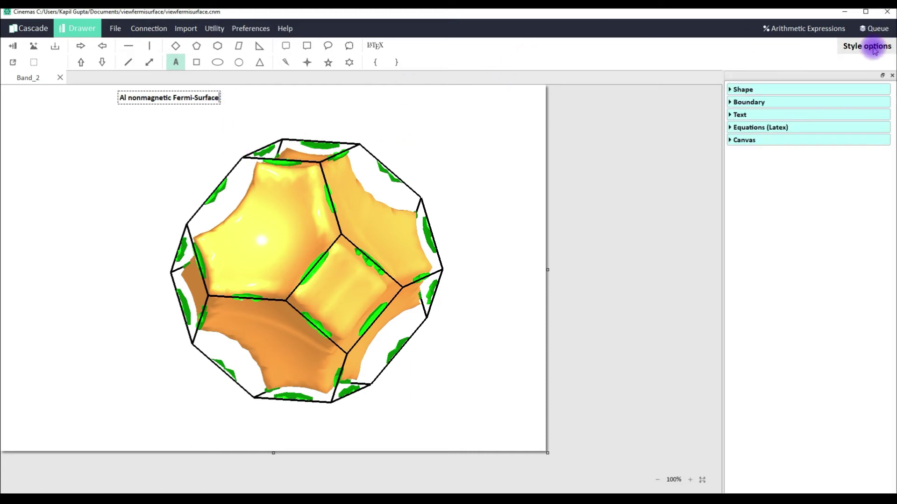
{"action": "left_click", "coordinate": [766, 115]}
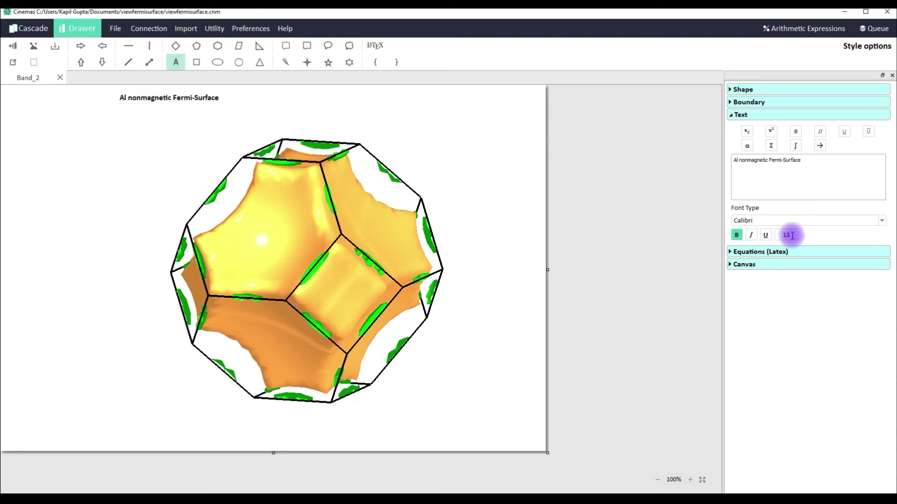
{"action": "double_click", "coordinate": [789, 235]}
{"action": "type", "text": "3"}
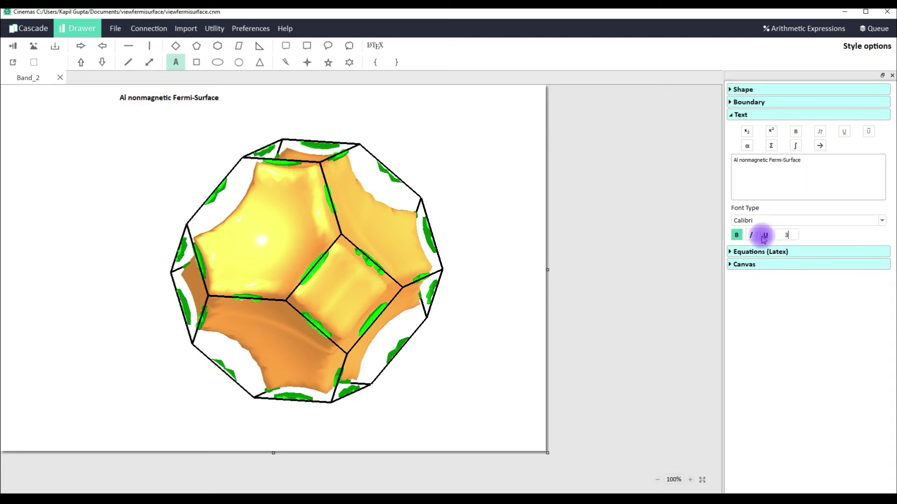
{"action": "type", "text": "0"}
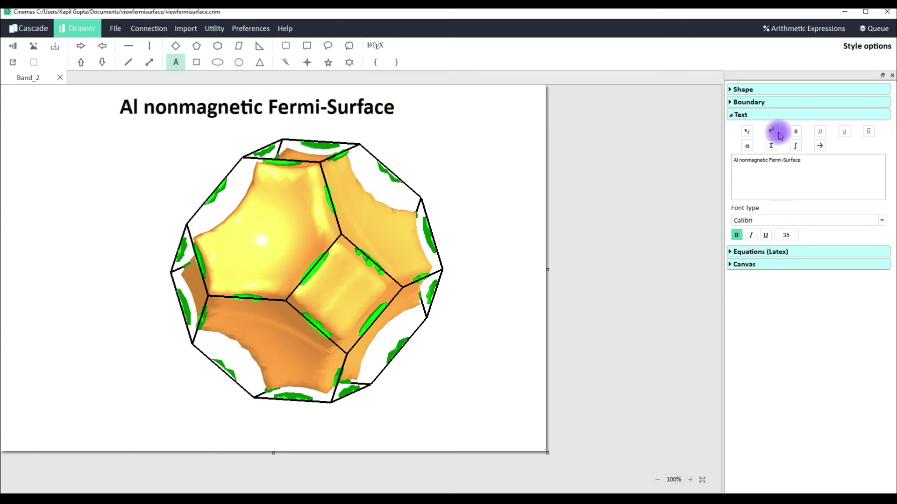
Give the title box a solid black border with rounded corners of radius 3
{"action": "left_click", "coordinate": [743, 103]}
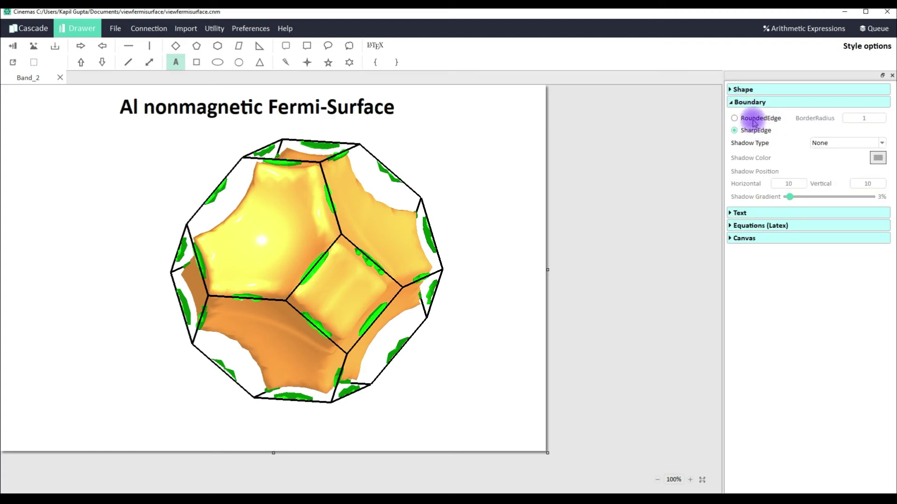
{"action": "left_click", "coordinate": [755, 90]}
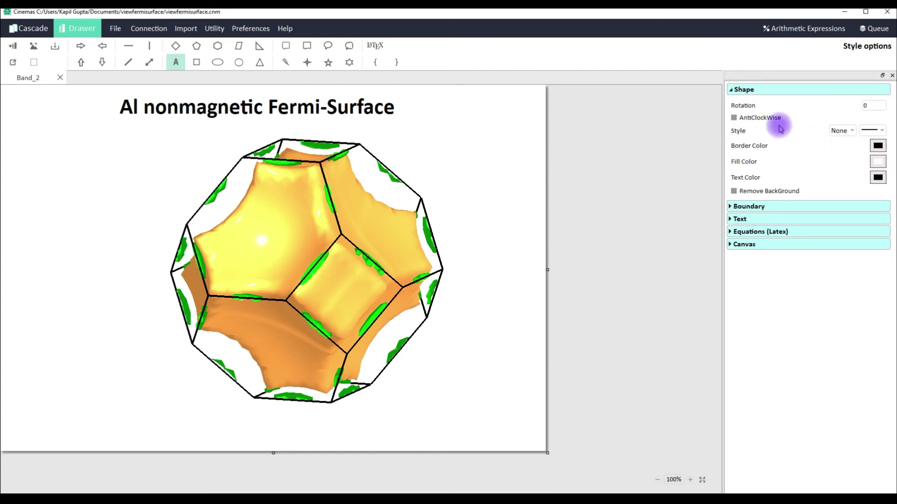
{"action": "left_click", "coordinate": [845, 131]}
{"action": "left_click", "coordinate": [846, 151]}
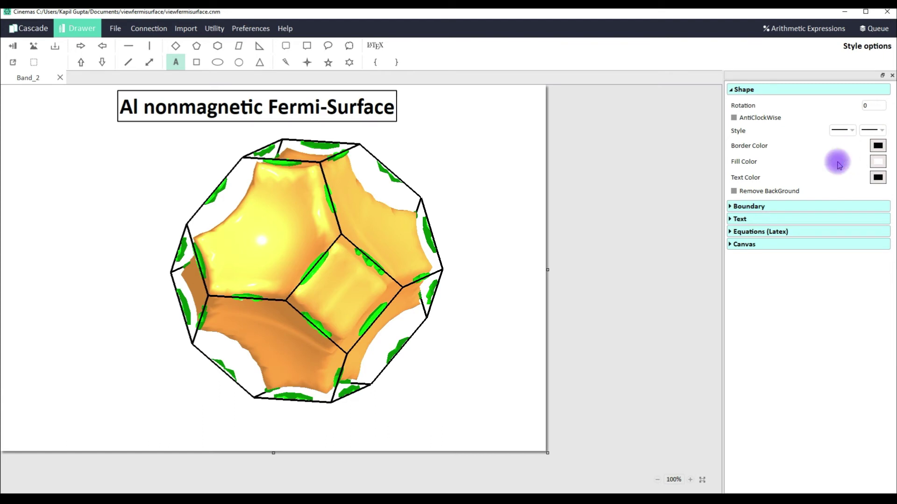
{"action": "left_click", "coordinate": [762, 89]}
{"action": "left_click", "coordinate": [762, 104]}
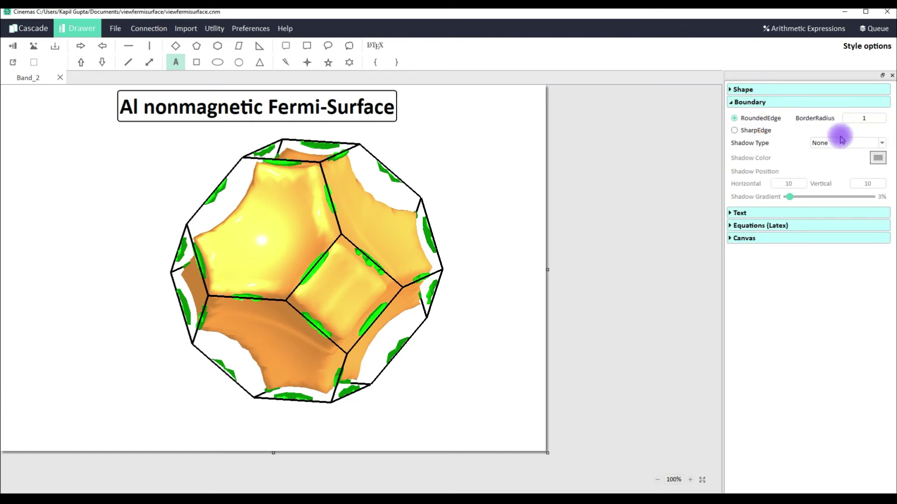
{"action": "double_click", "coordinate": [870, 118]}
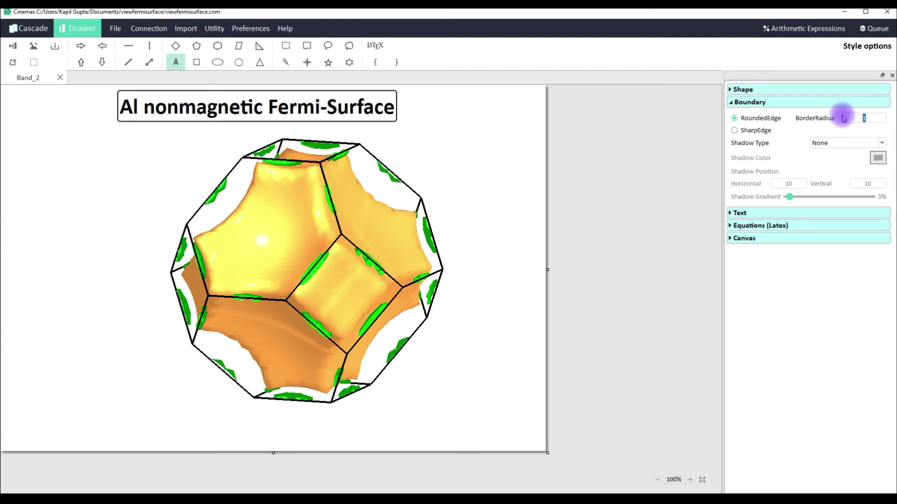
{"action": "type", "text": "3"}
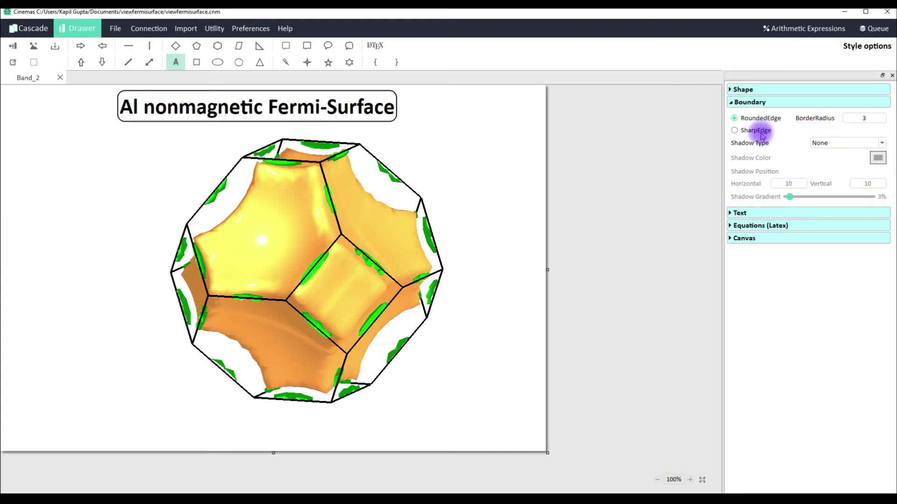
{"action": "left_click", "coordinate": [753, 102]}
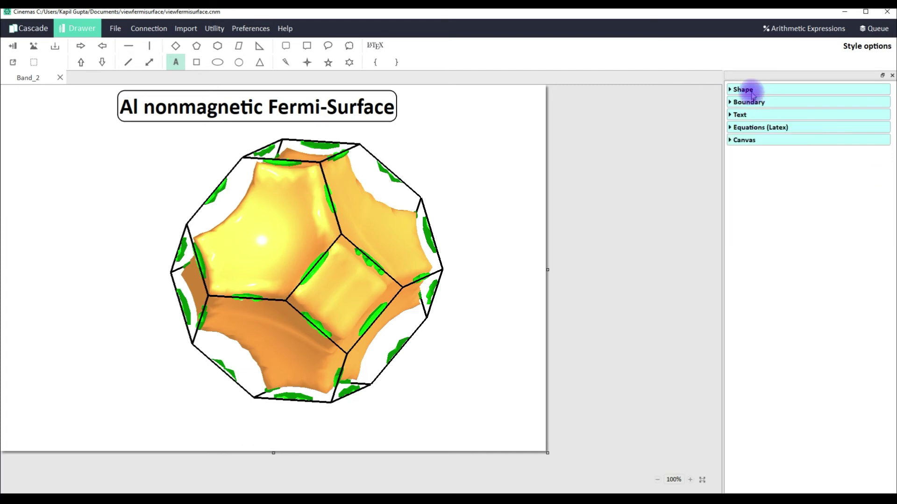
{"action": "left_click", "coordinate": [748, 89]}
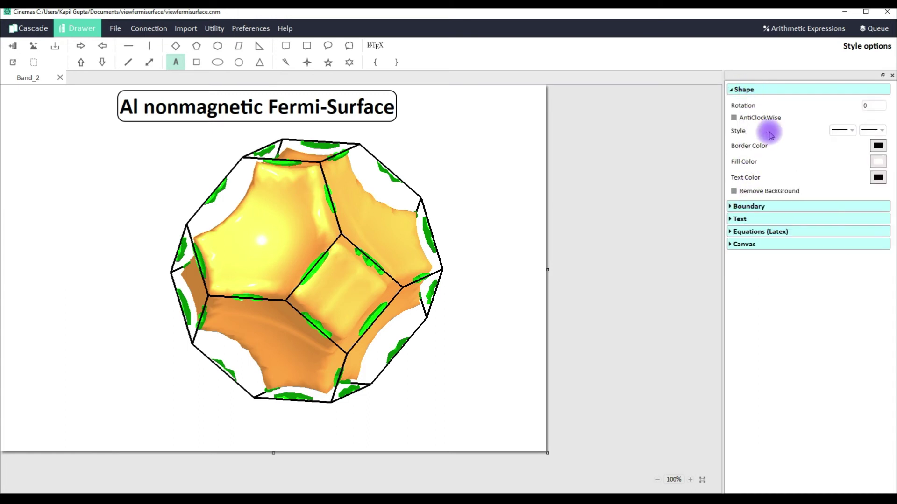
{"action": "left_click", "coordinate": [762, 91]}
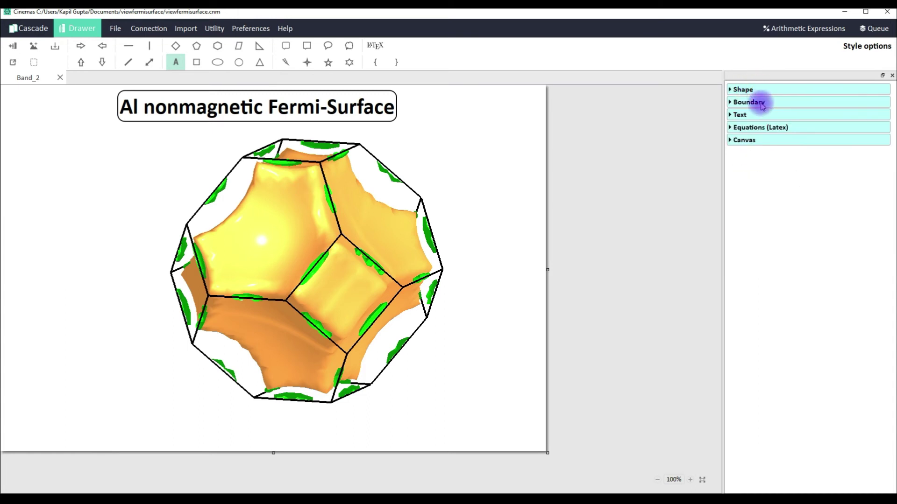
{"action": "left_click", "coordinate": [759, 103]}
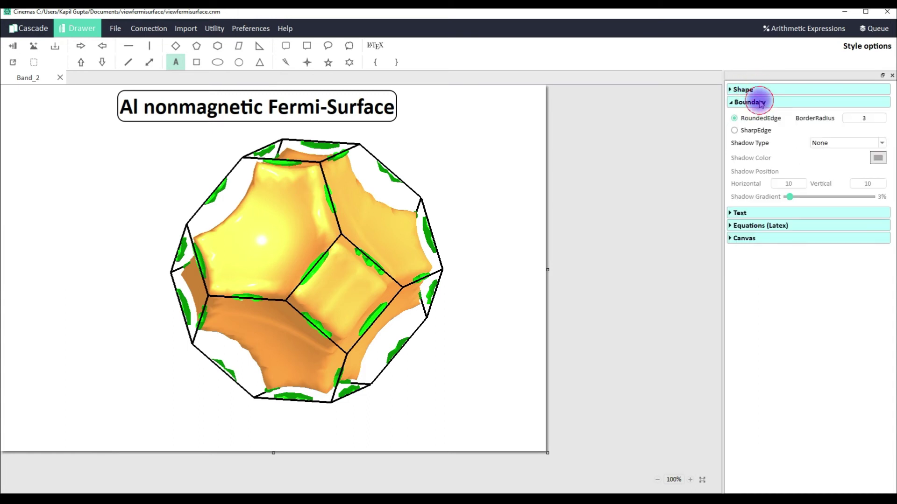
{"action": "left_click", "coordinate": [857, 144]}
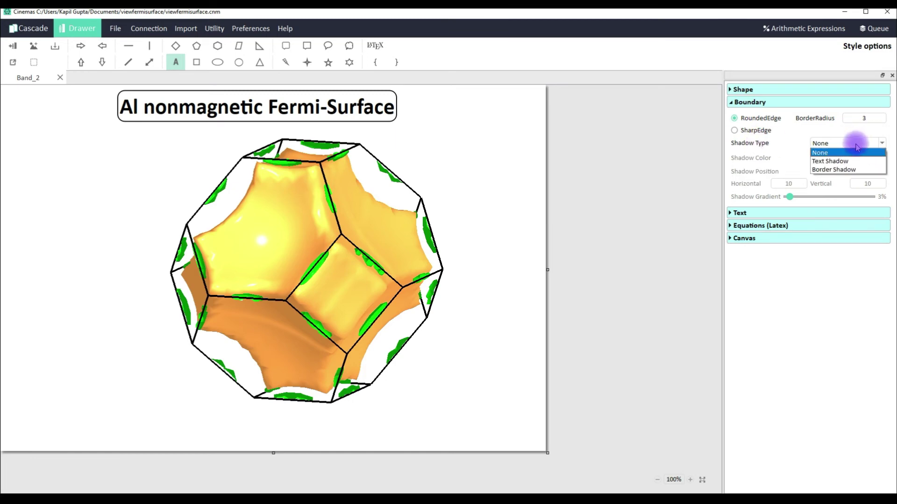
Add a border shadow to the title box, offset 5 by 5 with 18% gradient
{"action": "left_click", "coordinate": [840, 170]}
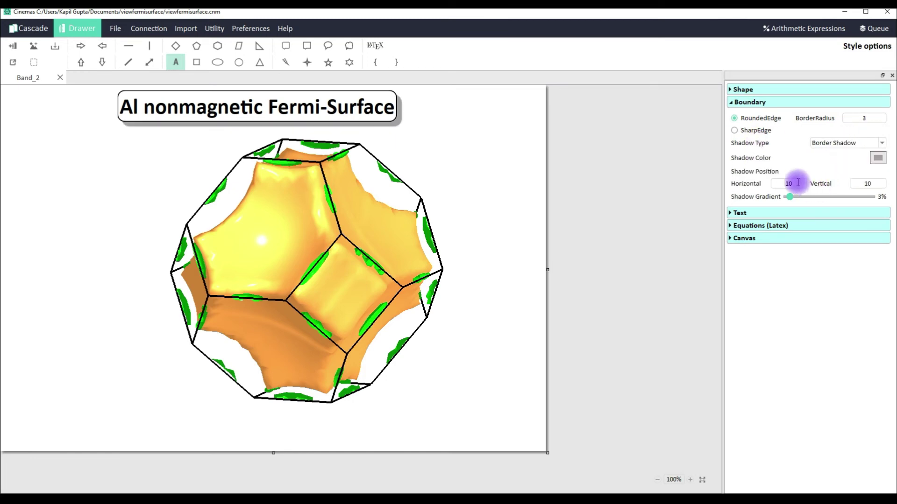
{"action": "left_click_drag", "start_coordinate": [795, 184], "coordinate": [769, 186]}
{"action": "type", "text": "4"}
{"action": "key", "text": "Tab"}
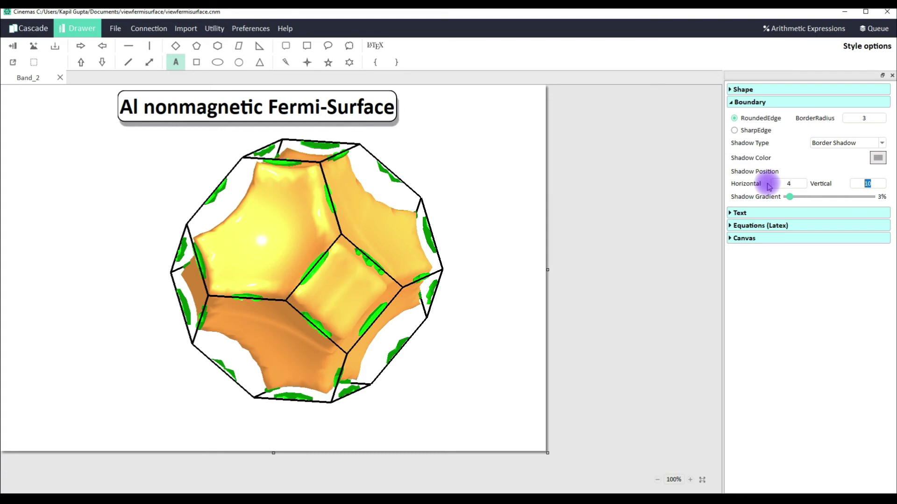
{"action": "type", "text": "3"}
{"action": "type", "text": "4"}
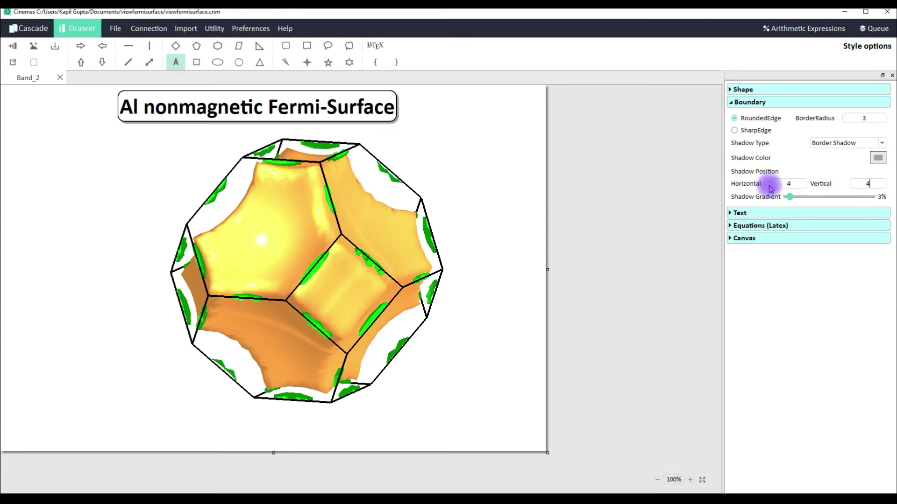
{"action": "double_click", "coordinate": [781, 183]}
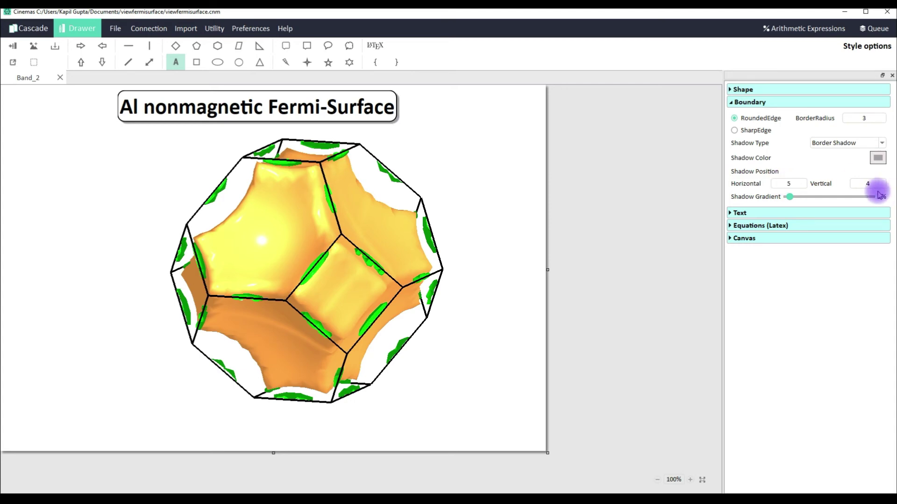
{"action": "double_click", "coordinate": [859, 183]}
{"action": "type", "text": "5"}
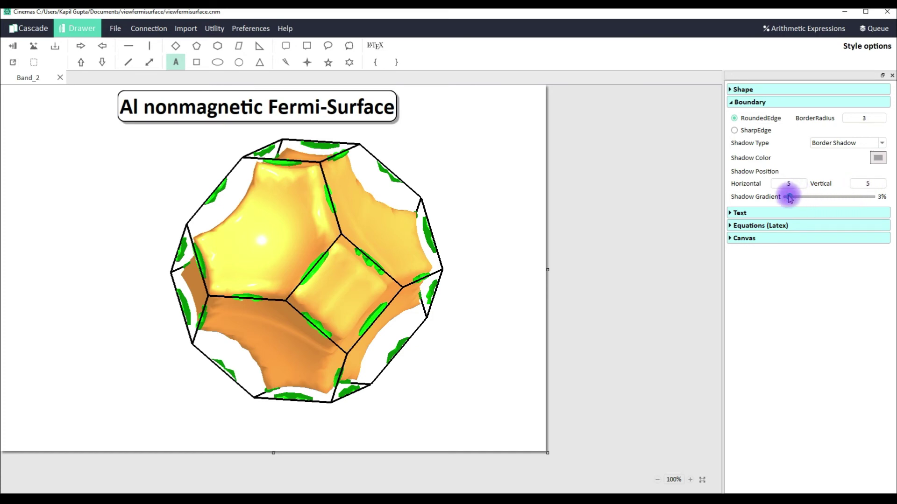
{"action": "left_click_drag", "start_coordinate": [788, 197], "coordinate": [802, 197]}
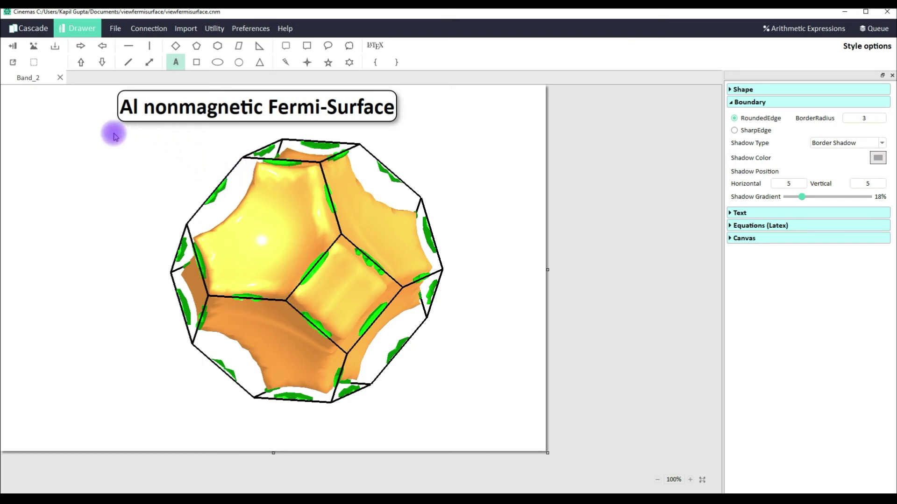
Select the Fermi-surface picture and move it left and down on the canvas
{"action": "left_click", "coordinate": [34, 63]}
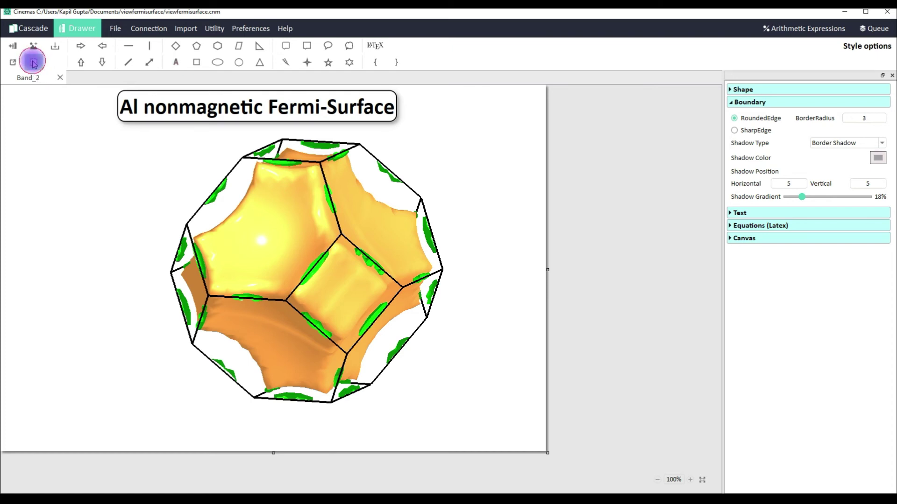
{"action": "right_click", "coordinate": [264, 241]}
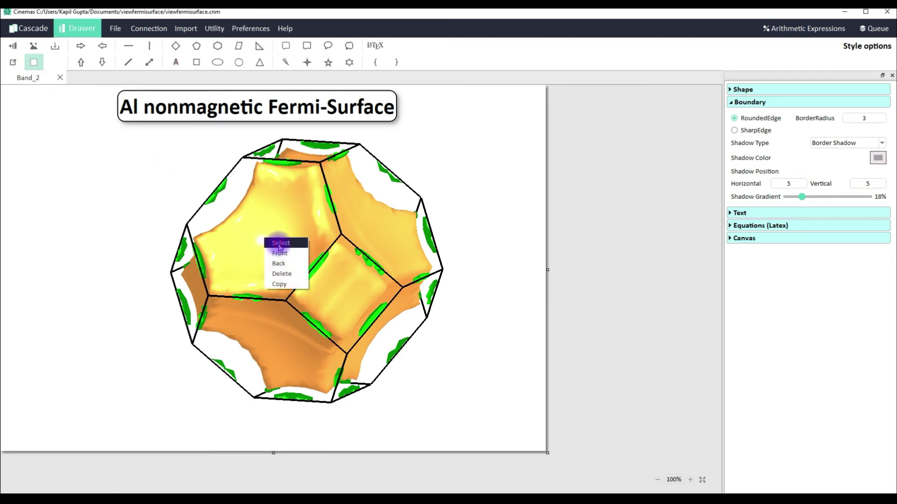
{"action": "left_click", "coordinate": [282, 274]}
{"action": "left_click_drag", "start_coordinate": [317, 264], "coordinate": [267, 283]}
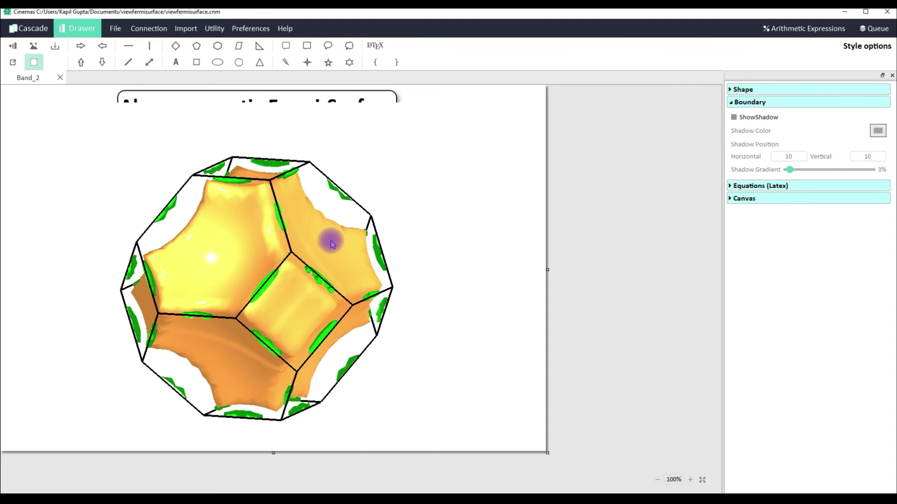
Send the picture behind the title box and narrow the page to trim the empty right side
{"action": "right_click", "coordinate": [331, 244]}
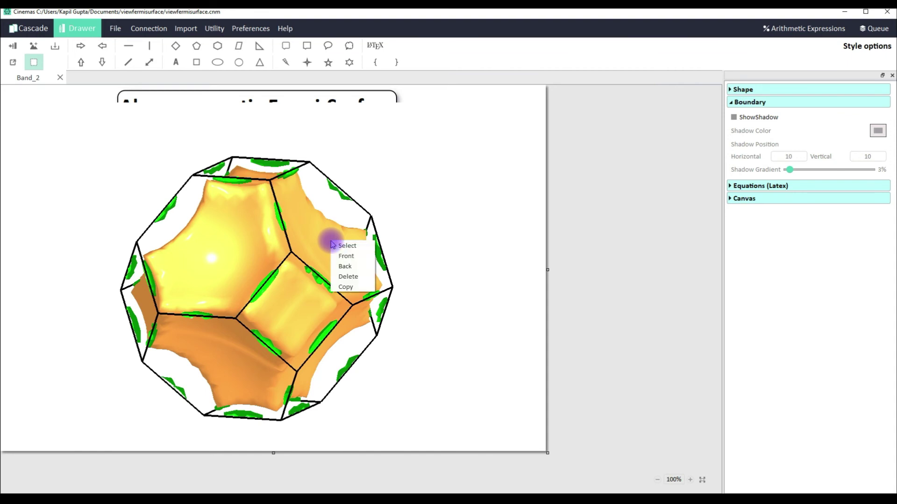
{"action": "left_click", "coordinate": [350, 260]}
{"action": "right_click", "coordinate": [351, 260]}
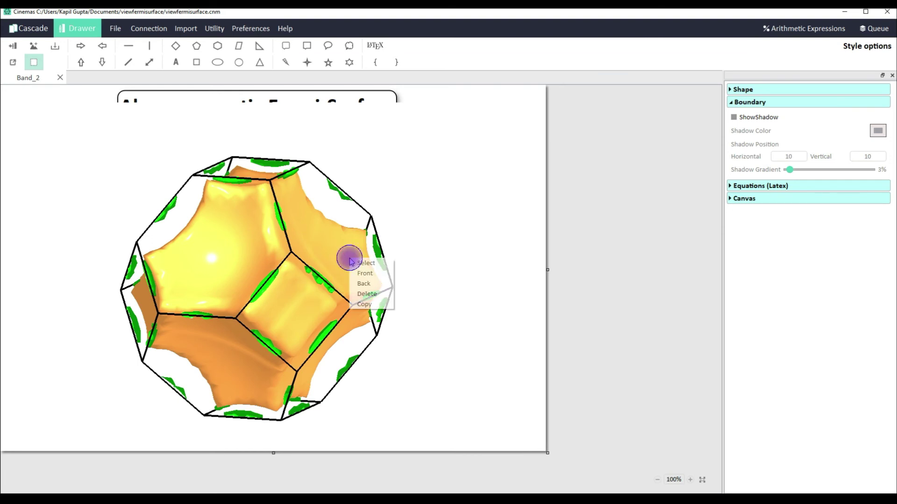
{"action": "left_click", "coordinate": [367, 275]}
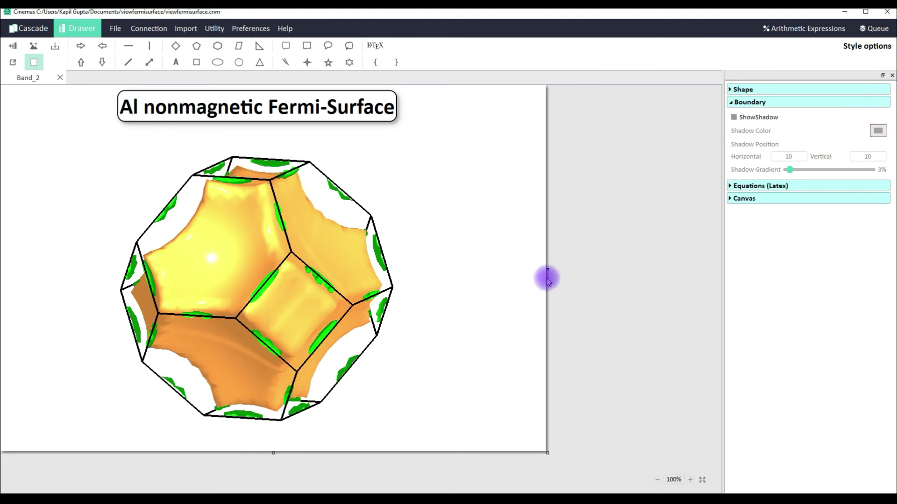
{"action": "left_click_drag", "start_coordinate": [548, 270], "coordinate": [500, 275]}
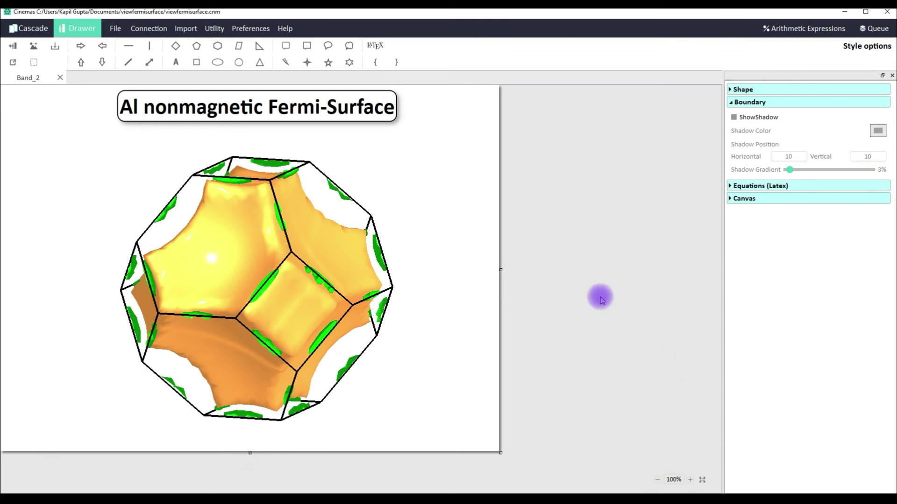
{"action": "left_click", "coordinate": [55, 47]}
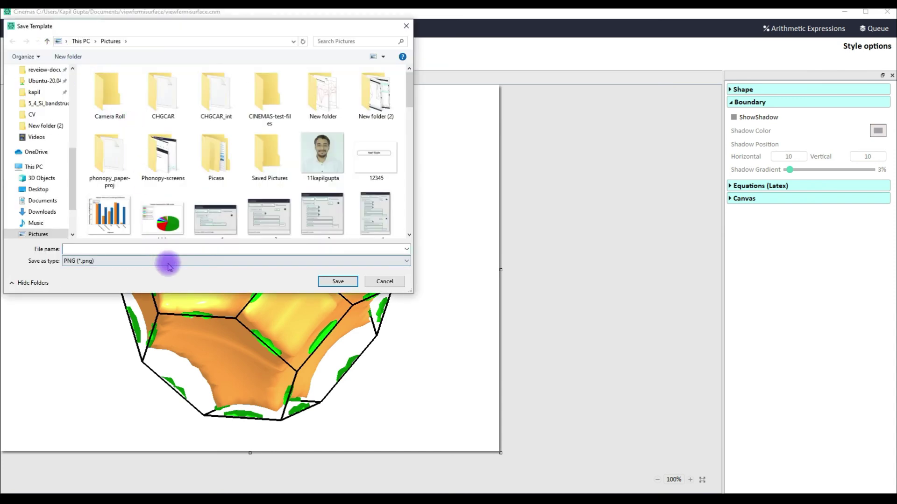
Choose PNG as the output file type in the save dialog
{"action": "left_click", "coordinate": [168, 260]}
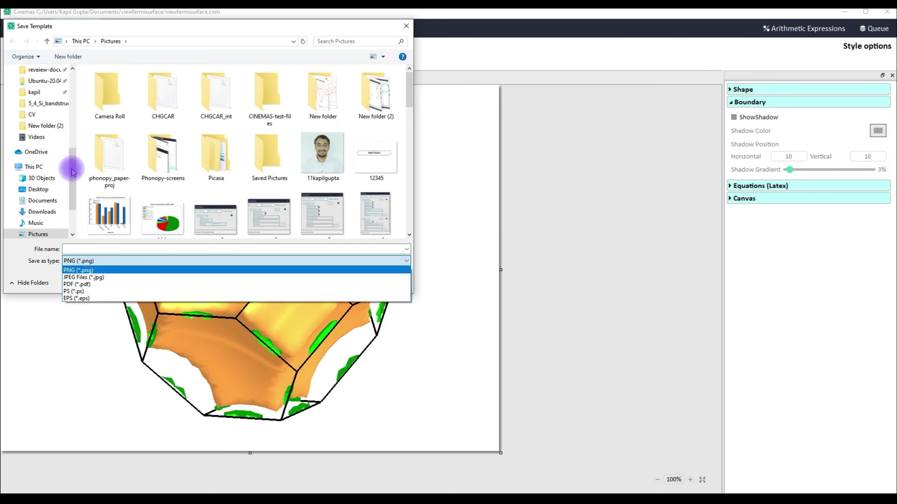
{"action": "left_click", "coordinate": [406, 24]}
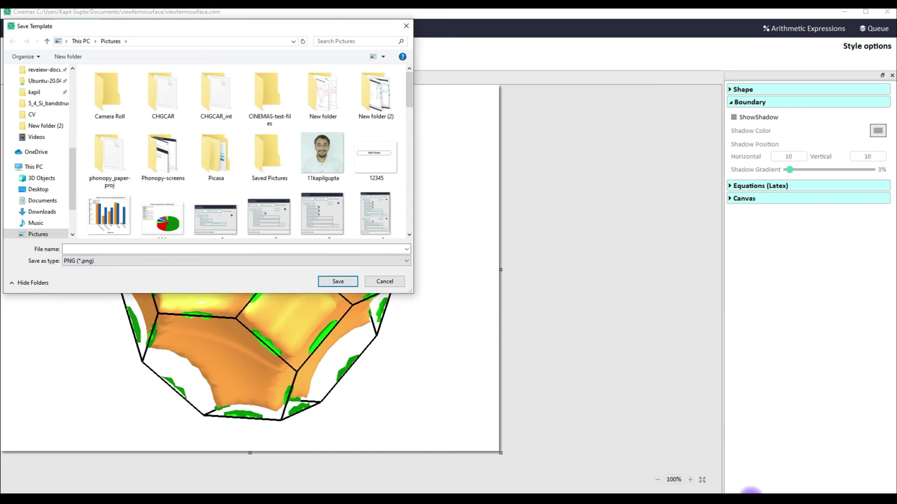
{"action": "mouse_move", "coordinate": [748, 493]}
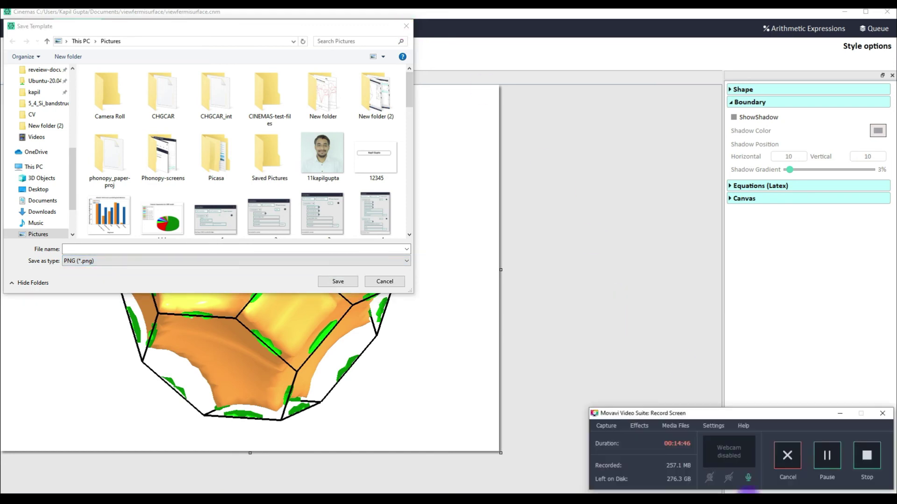
{"action": "left_click", "coordinate": [836, 457]}
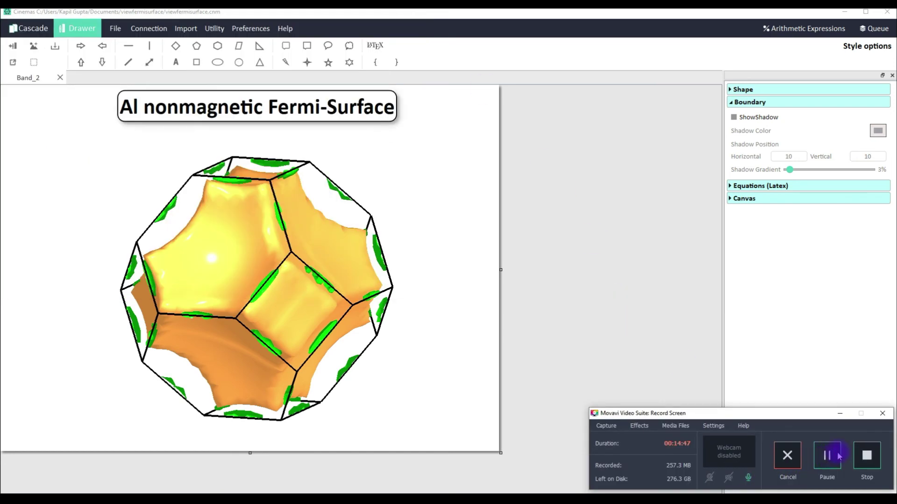
{"action": "left_click", "coordinate": [842, 415]}
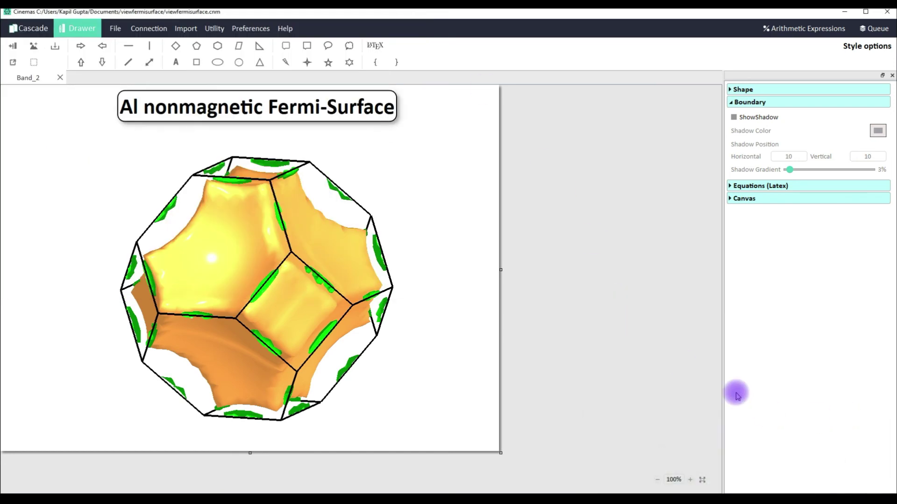
Save the scaled PNG as fermi-surface-test in CINEMAS-test-files and open it in Paint
{"action": "left_click", "coordinate": [60, 53]}
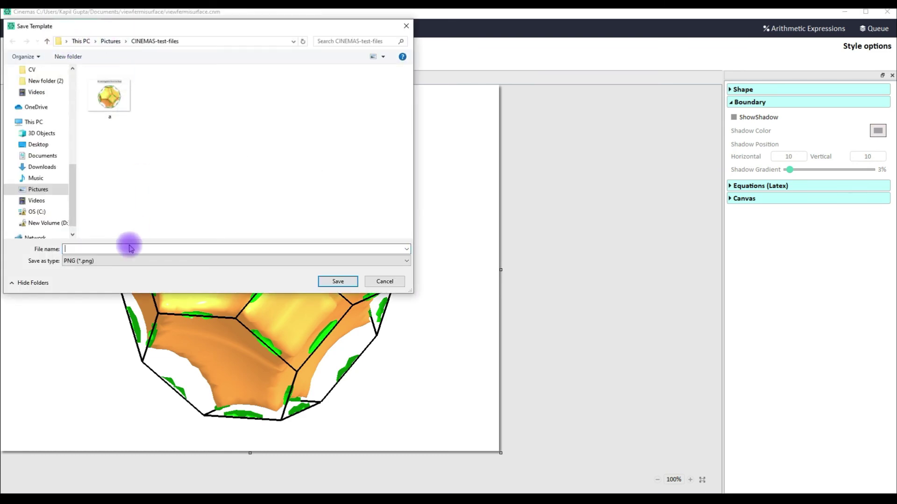
{"action": "left_click_drag", "start_coordinate": [72, 176], "coordinate": [57, 89]}
{"action": "left_click_drag", "start_coordinate": [71, 176], "coordinate": [79, 72]}
{"action": "left_click", "coordinate": [40, 144]}
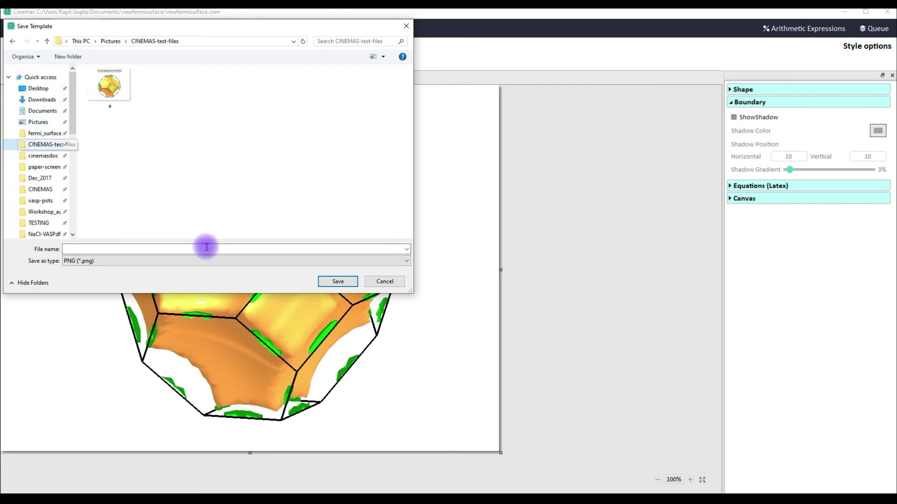
{"action": "left_click", "coordinate": [217, 252]}
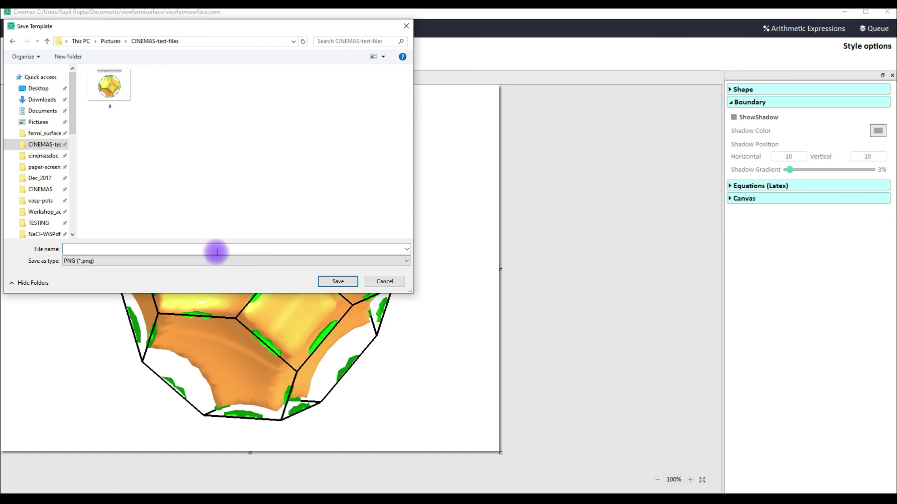
{"action": "type", "text": "fermi-surf"}
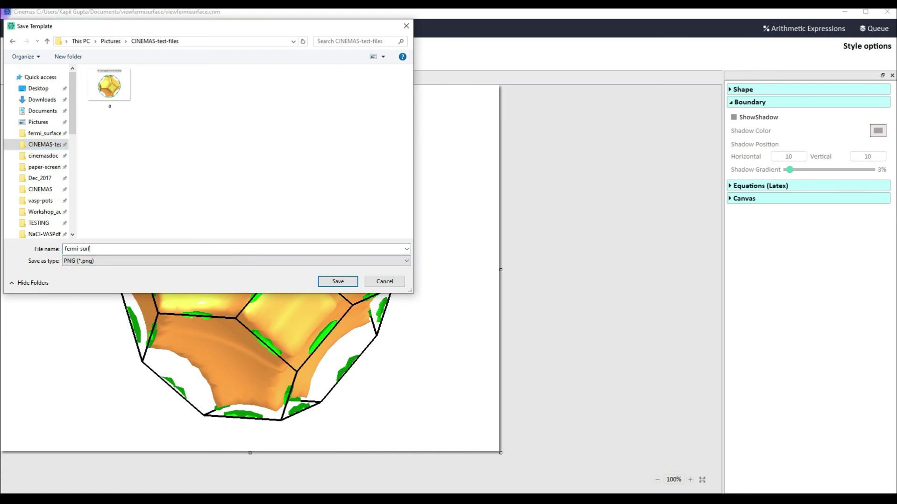
{"action": "type", "text": "ace-test"}
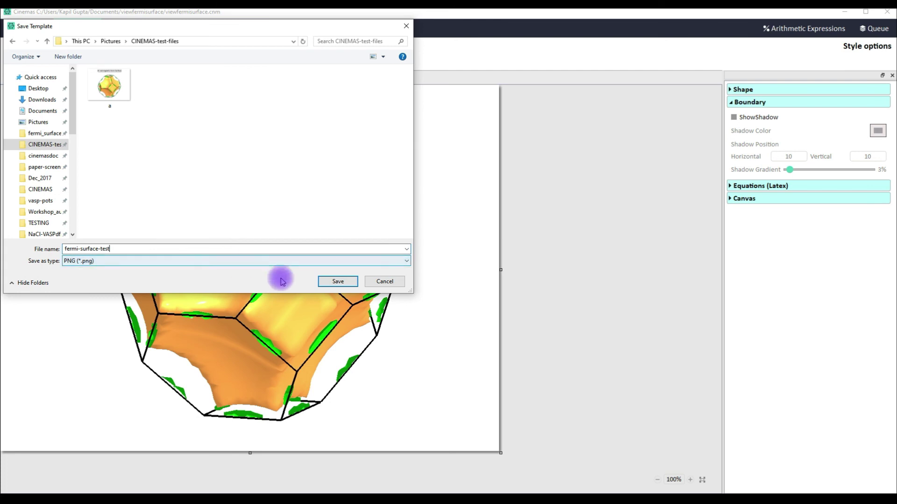
{"action": "left_click", "coordinate": [338, 282]}
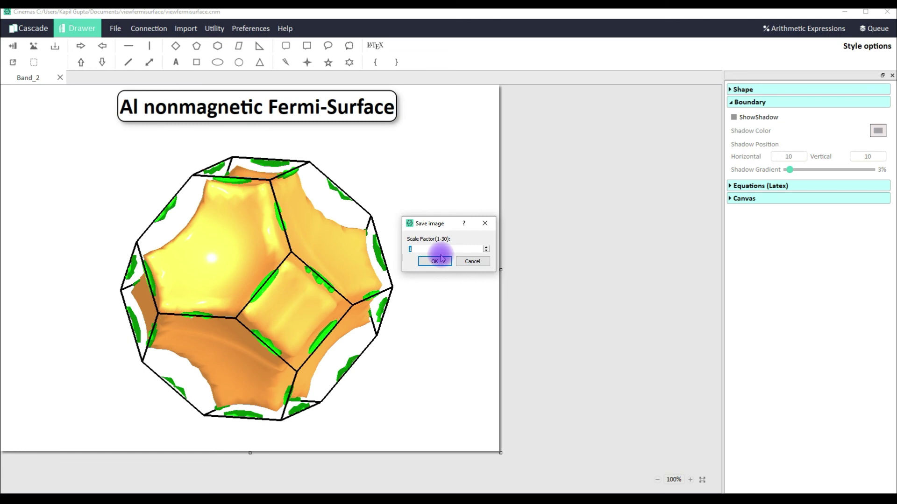
{"action": "left_click", "coordinate": [442, 259]}
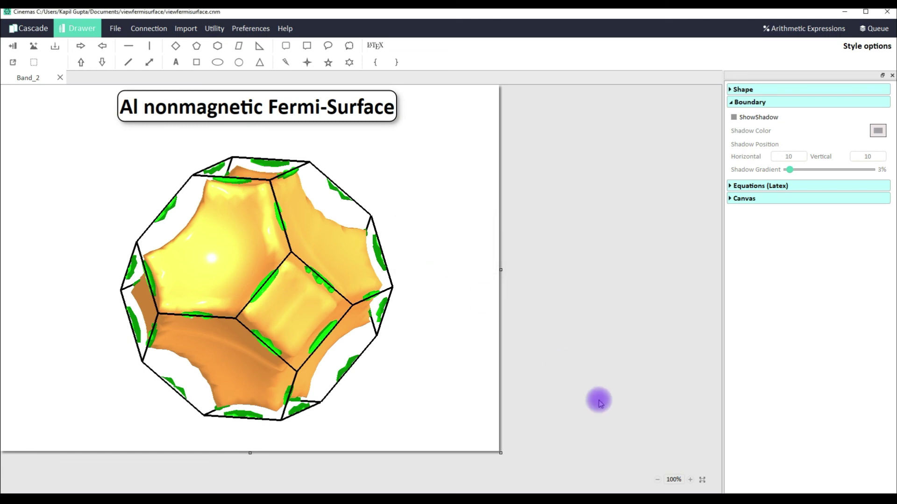
{"action": "left_click", "coordinate": [310, 493]}
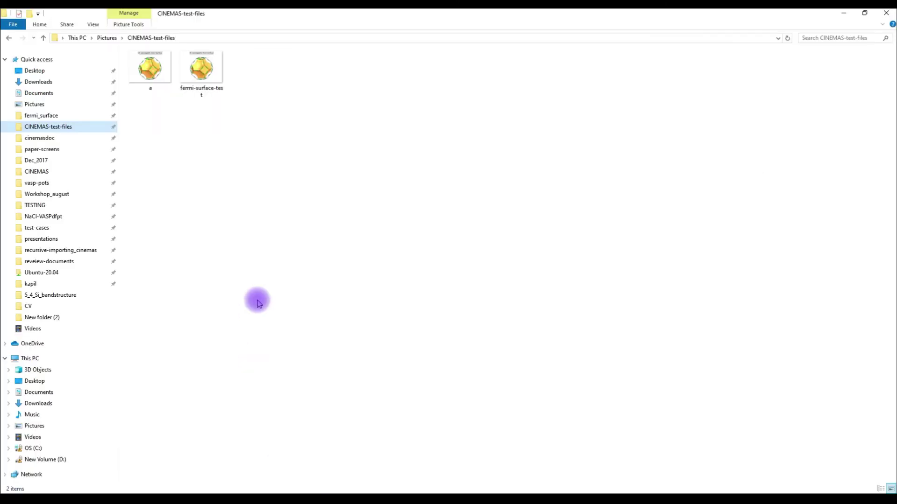
{"action": "double_click", "coordinate": [204, 70]}
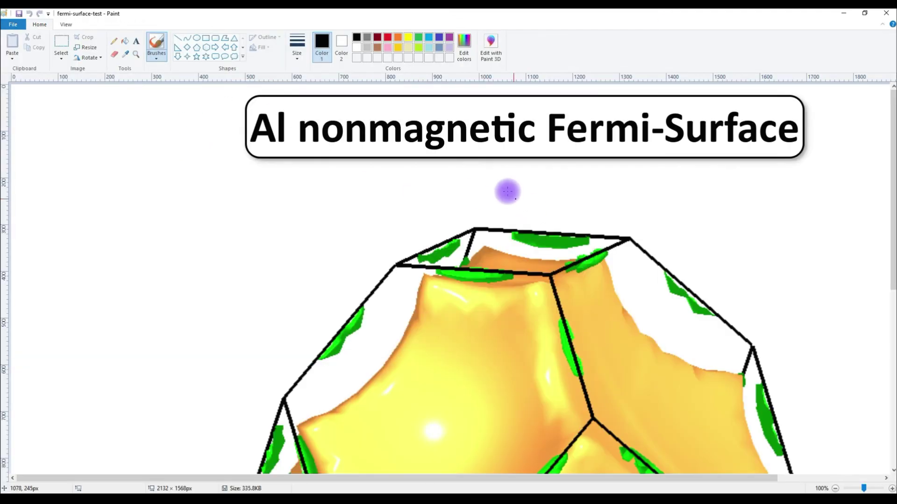
Zoom Paint out to 25% and back in to 50% to view the 2132 × 1568 image
{"action": "left_click", "coordinate": [835, 489]}
{"action": "left_click", "coordinate": [836, 489]}
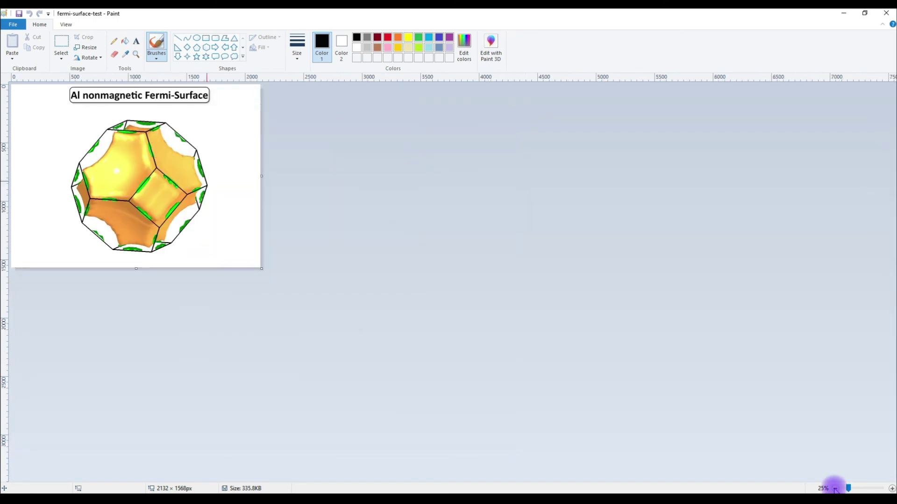
{"action": "left_click", "coordinate": [891, 489]}
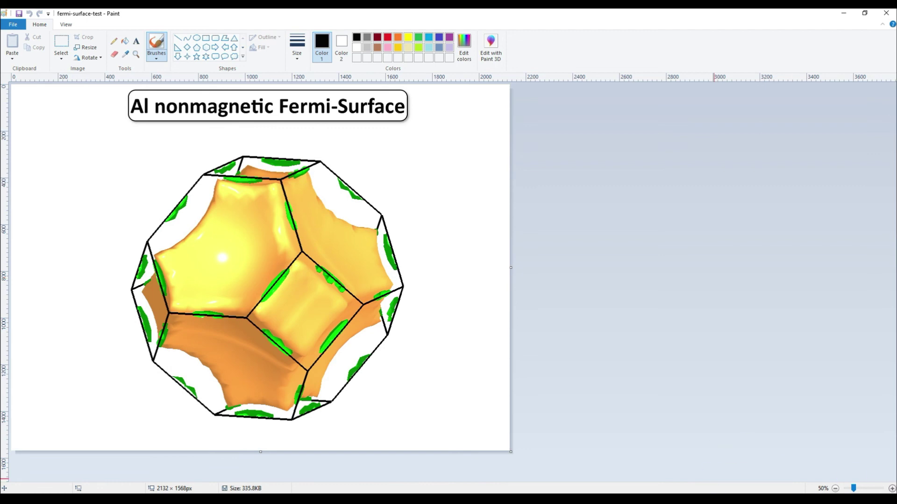
Return from Paint to CINEMAS and show the Cascade workflow with Al-nonmagnetic and Cu_fermi_surface
{"action": "key", "text": "alt+Tab"}
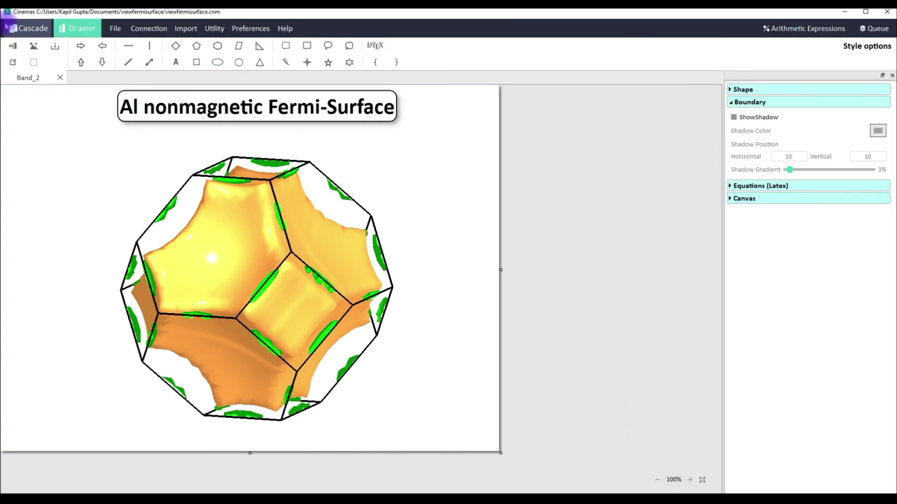
{"action": "left_click", "coordinate": [27, 29]}
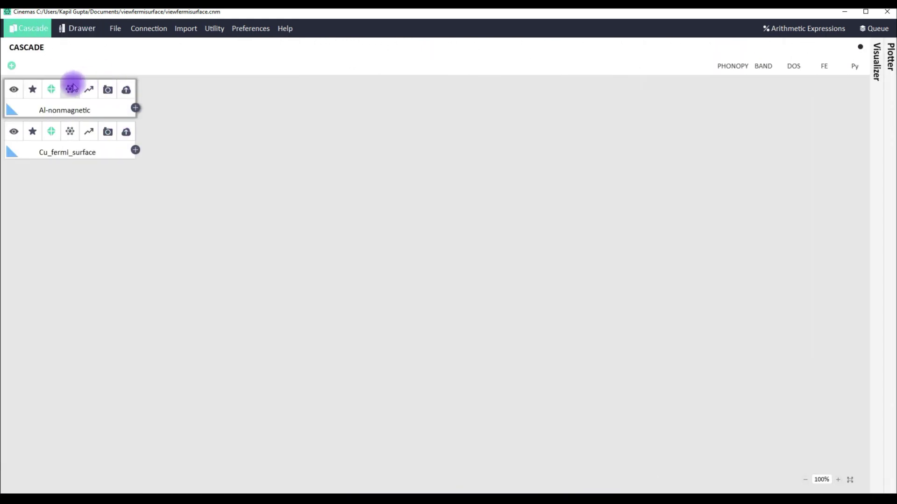